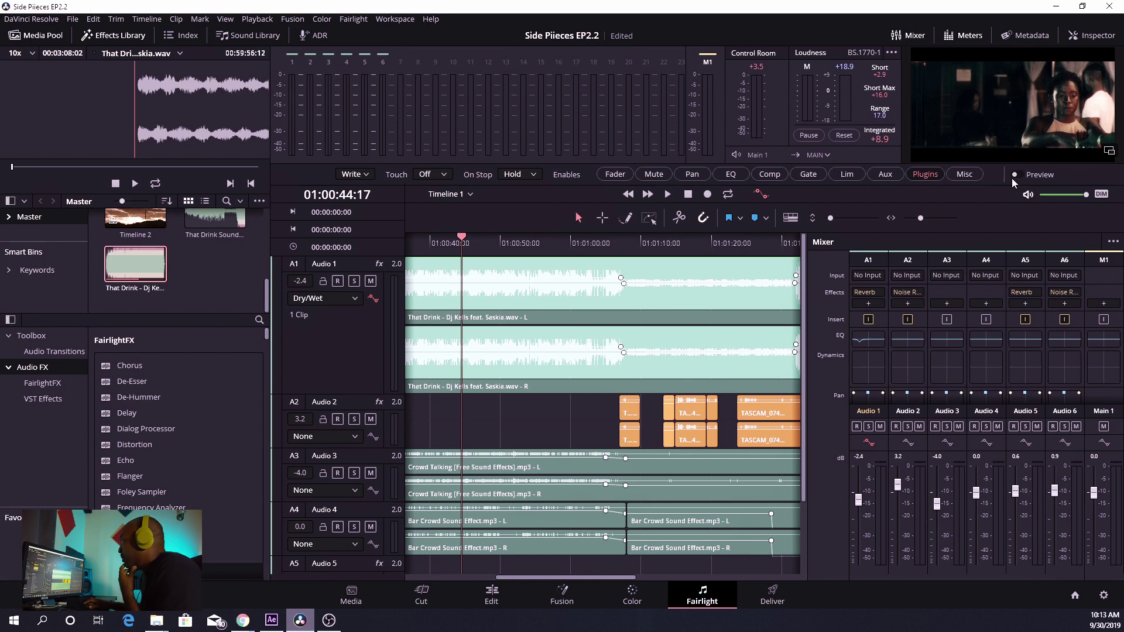
- Play back the timeline mix to audition the music transition, and park the playhead at 01:01:05:06
left_click(668, 193)
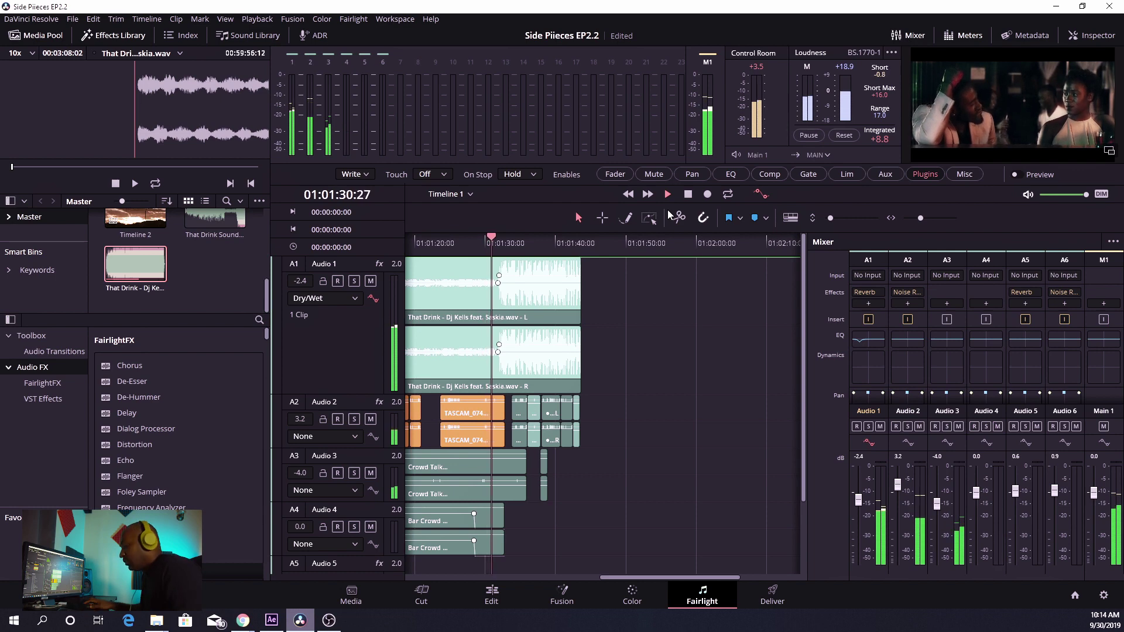
key("space")
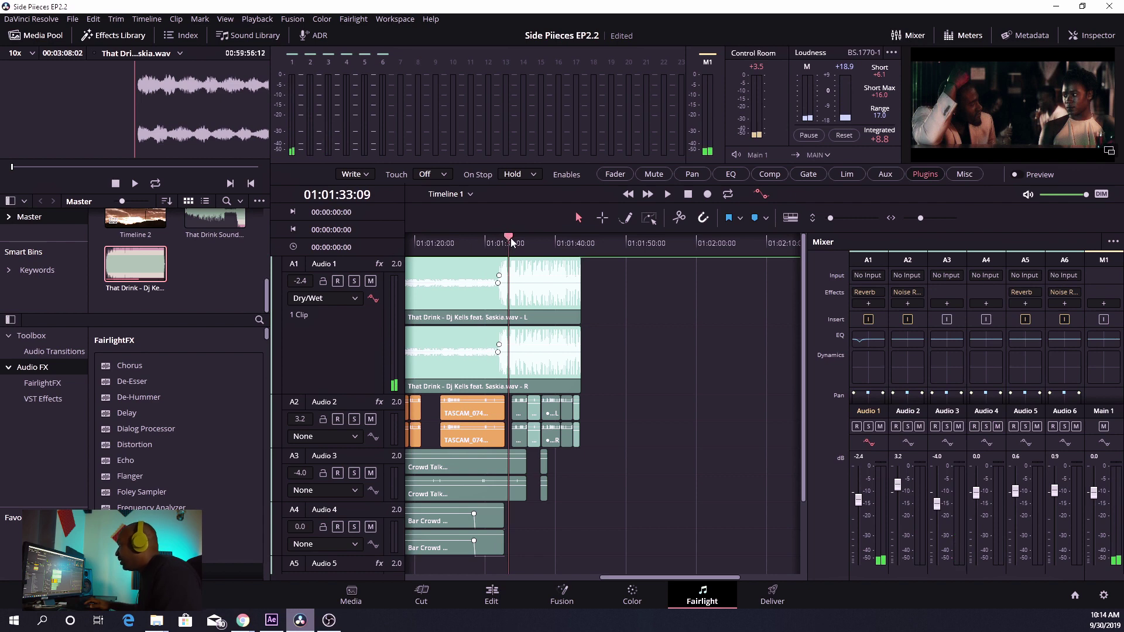
key("j")
key("j")
key("j")
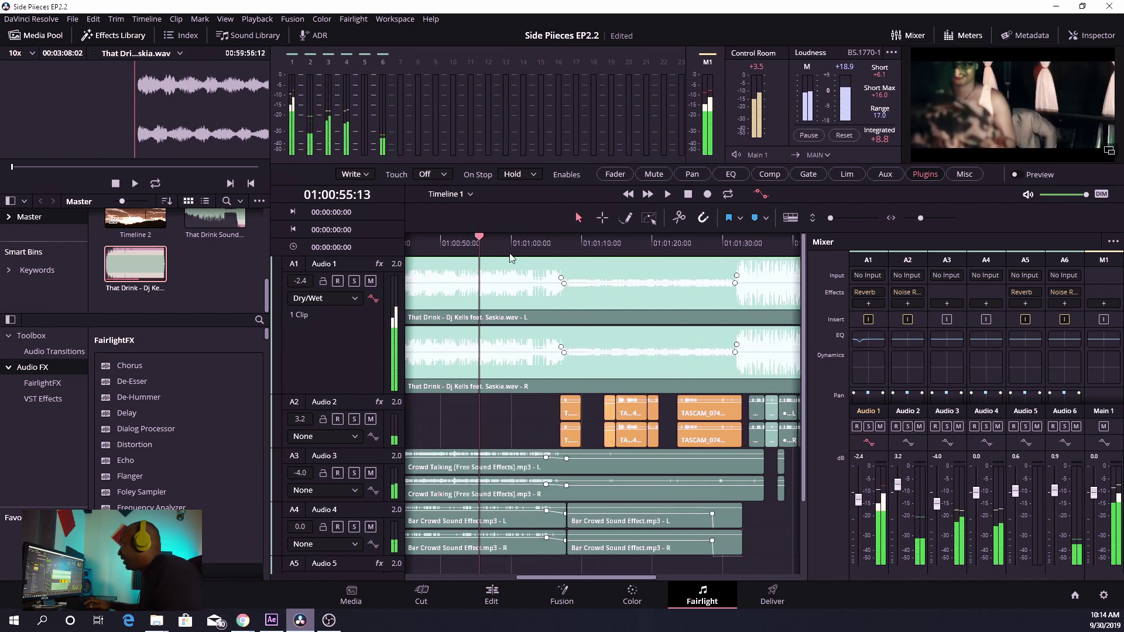
left_click(524, 245)
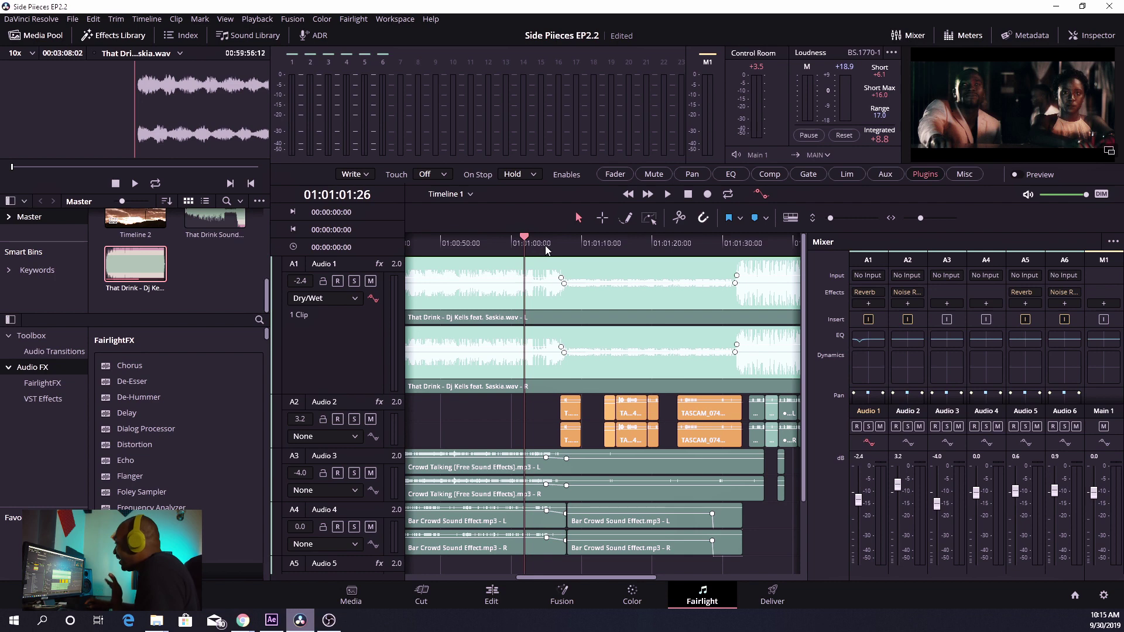
left_click(548, 243)
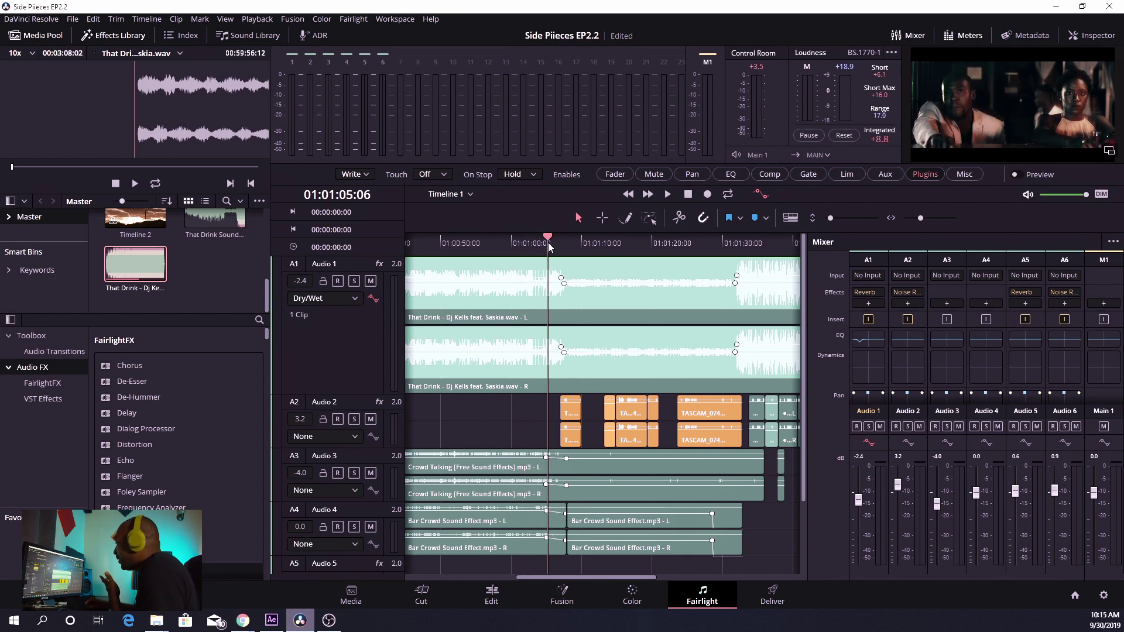
- Review the Reverb plugin settings on the Audio 1 channel and close the plugin window
mouse_move(866, 295)
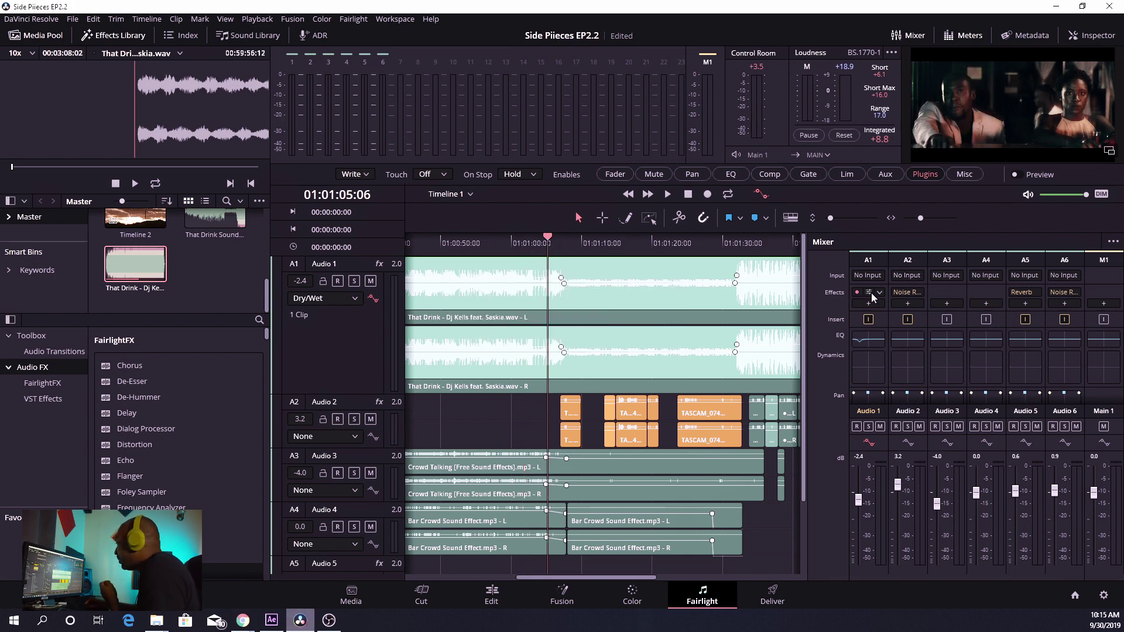
left_click(870, 295)
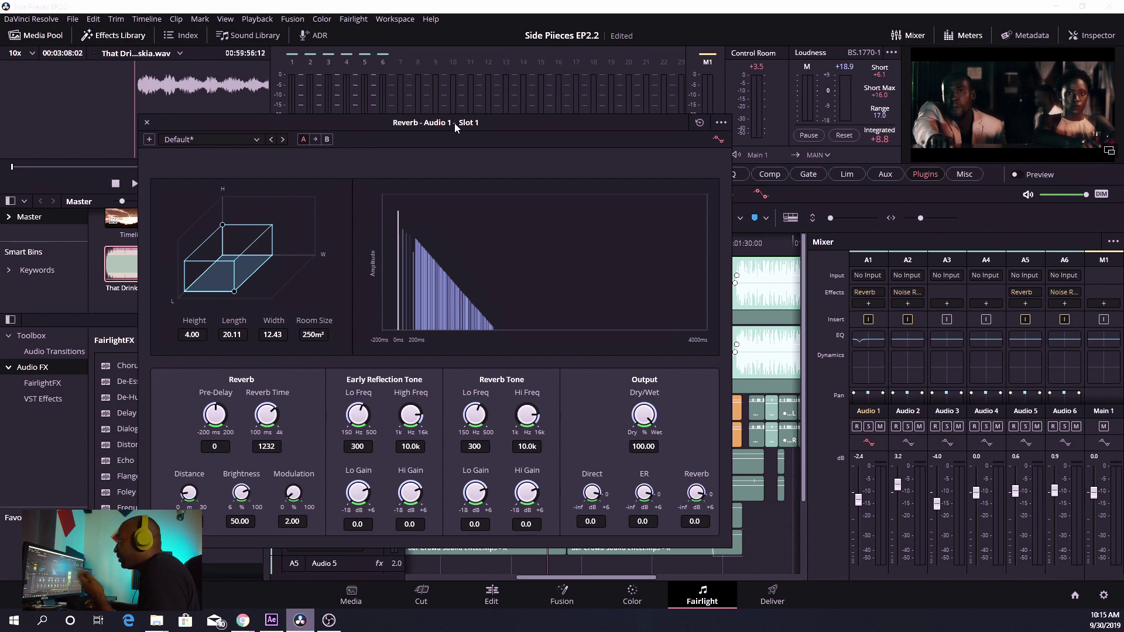
left_click_drag(454, 123, 537, 94)
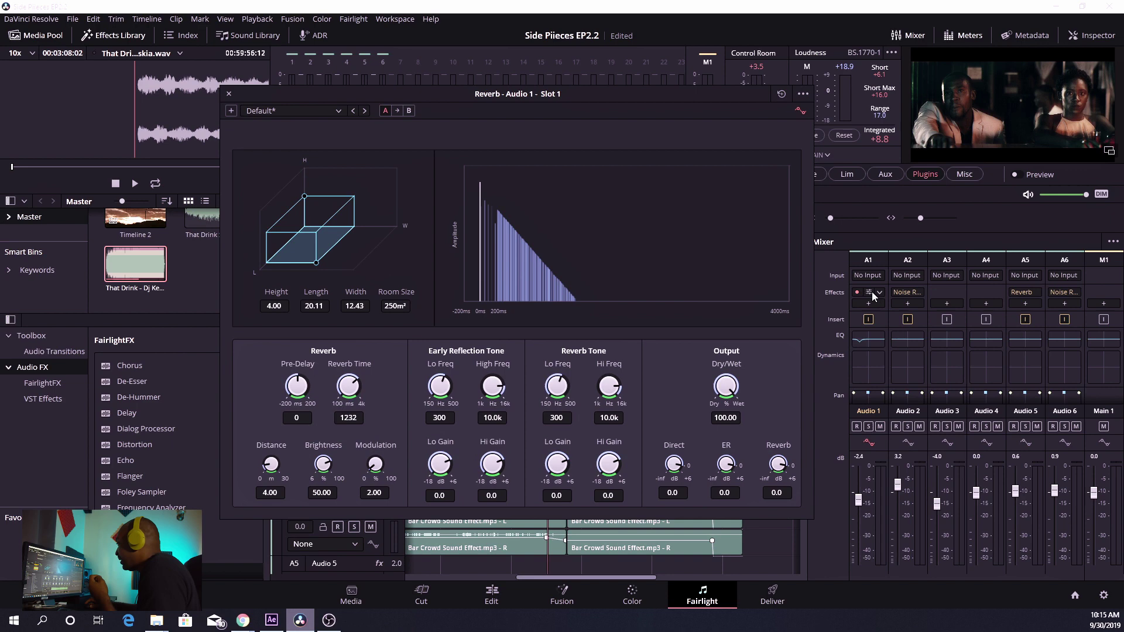
left_click(229, 94)
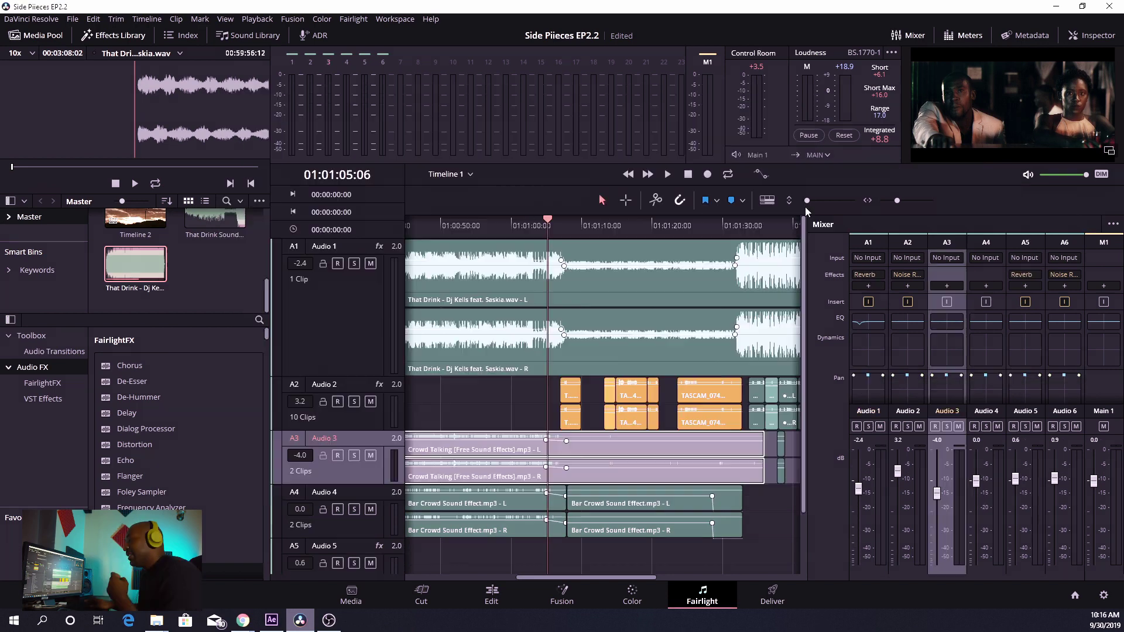
- Show the automation controls and review the options for the Write and Touch modes
left_click(761, 175)
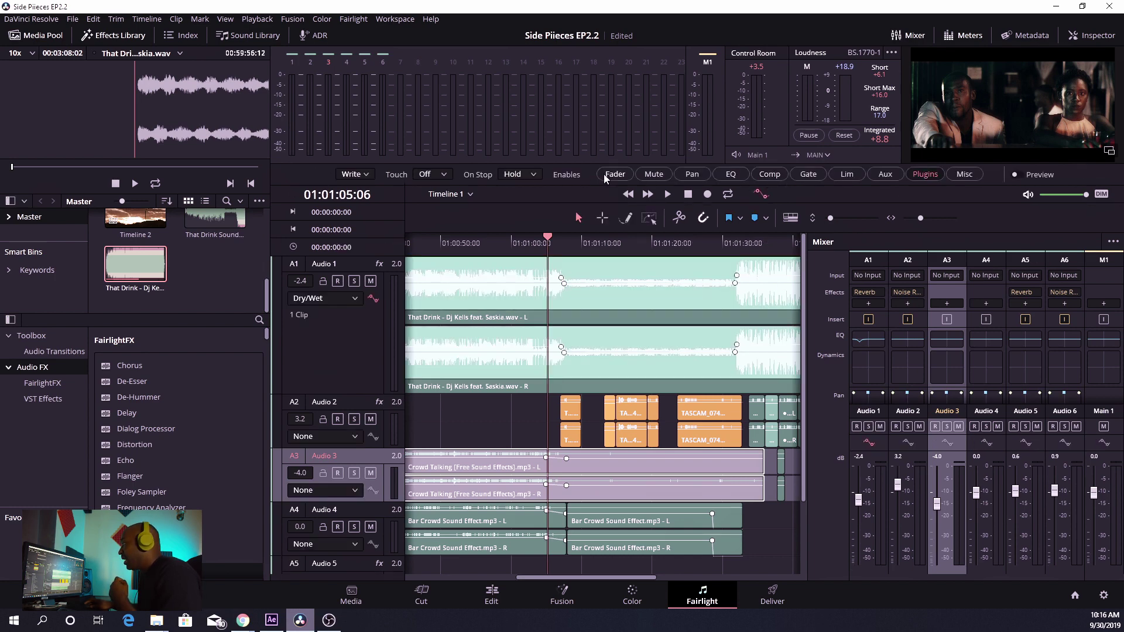
left_click(366, 176)
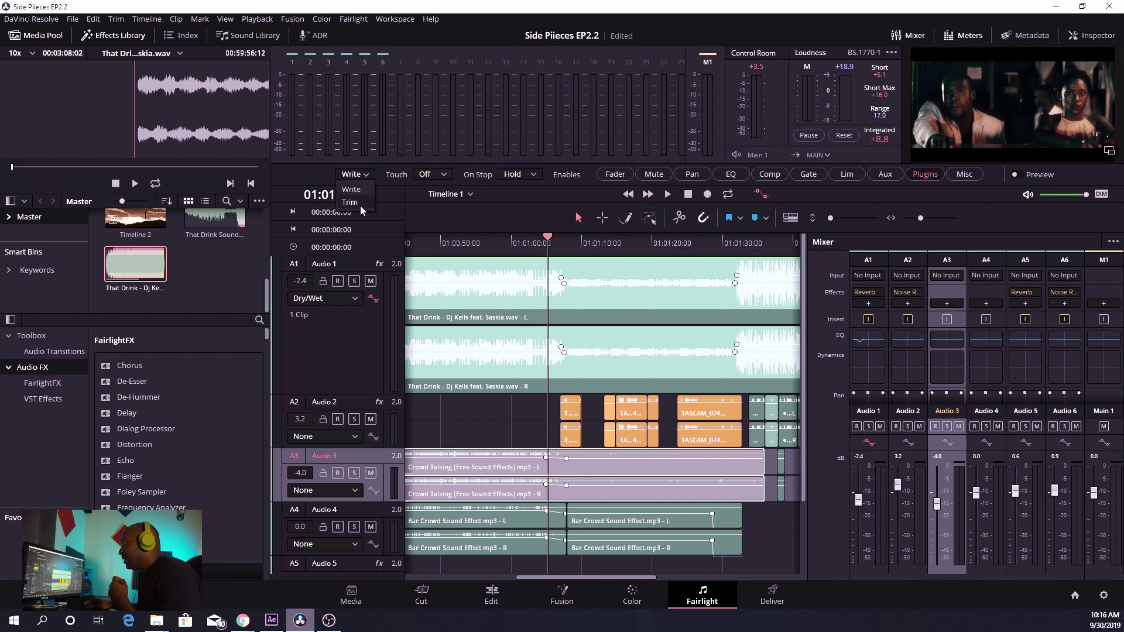
left_click(394, 175)
left_click(445, 175)
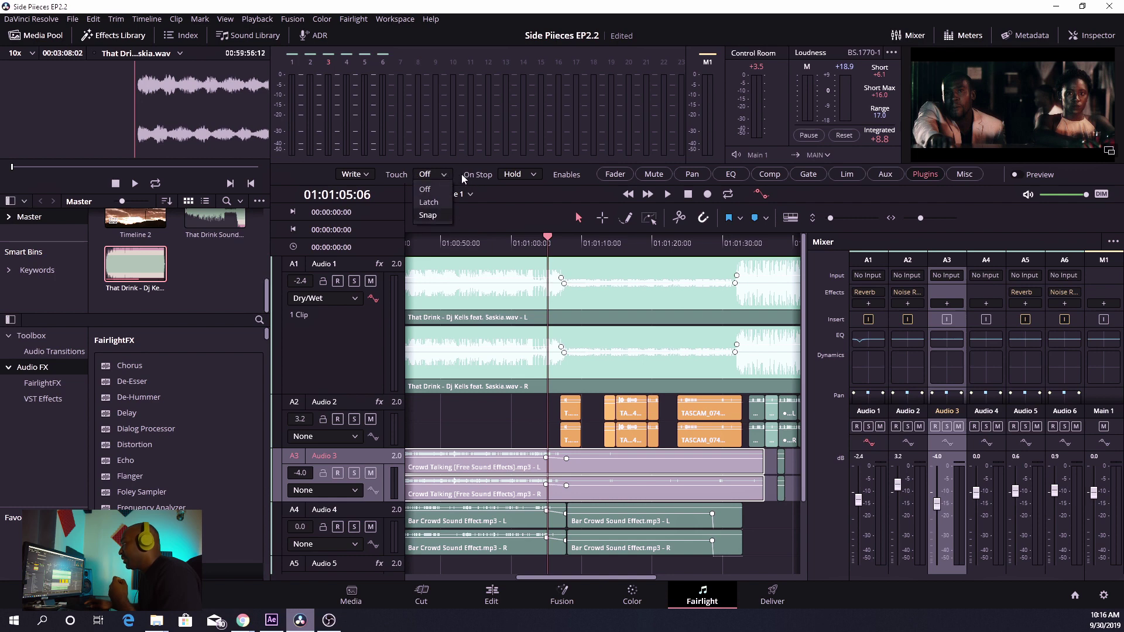
left_click(503, 179)
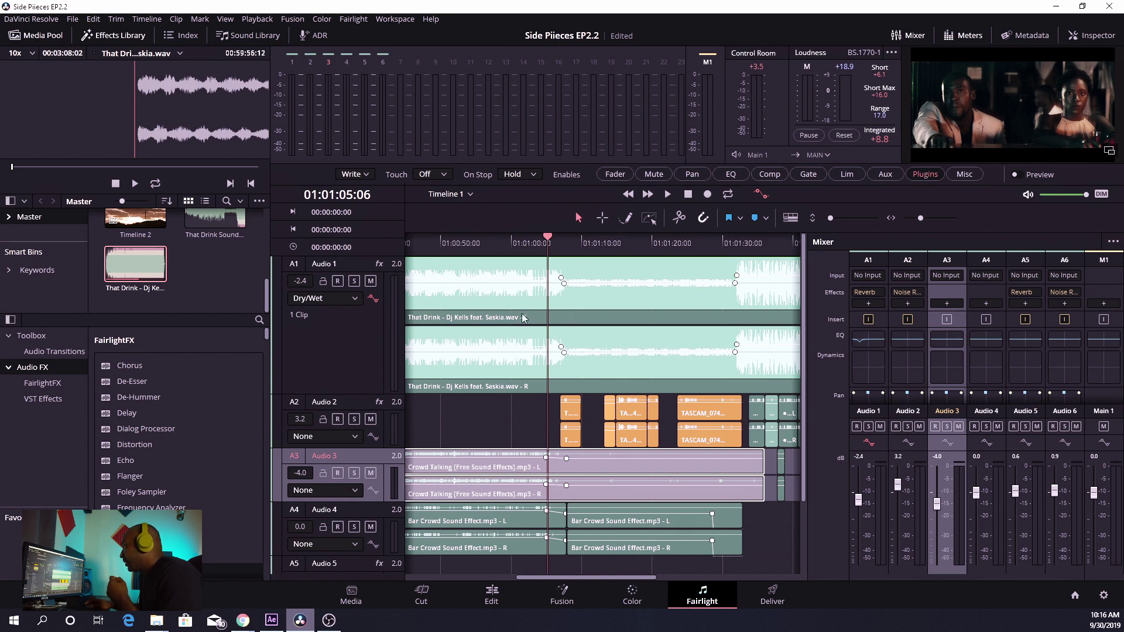
- Select the Audio 1 track, toggle the automation view off and on, and enable the track's automation
left_click(499, 304)
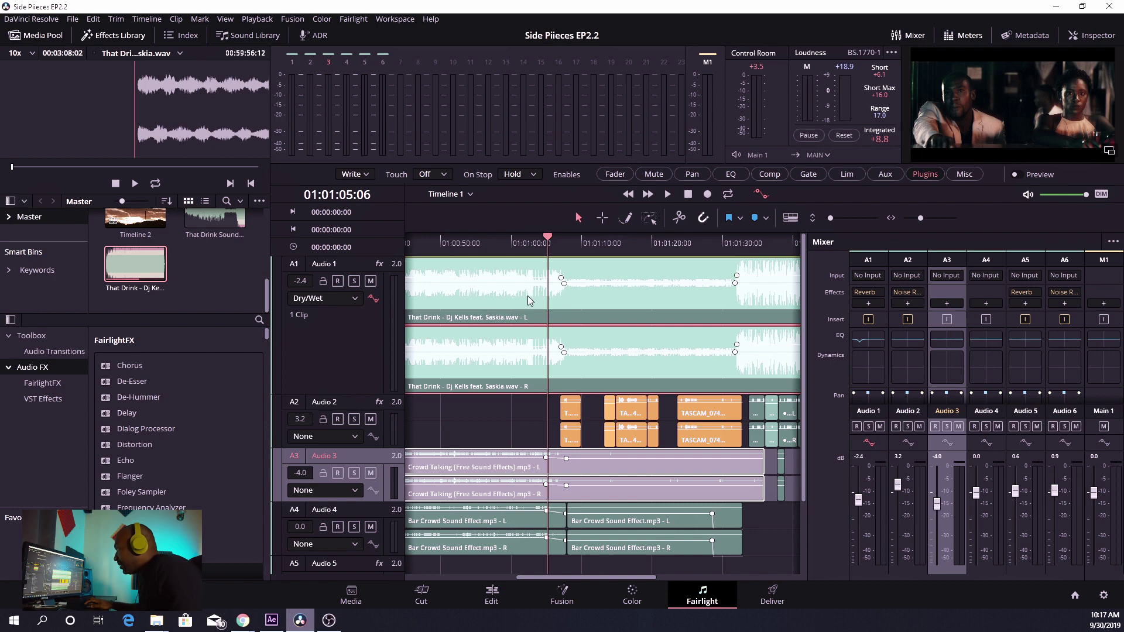
left_click(354, 313)
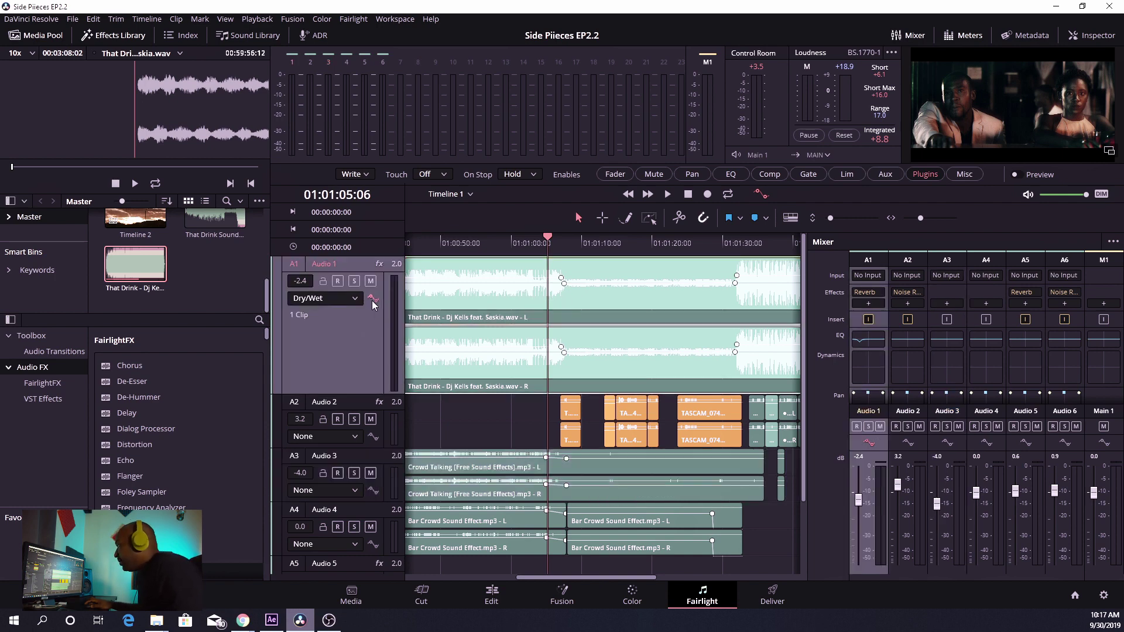
left_click(373, 299)
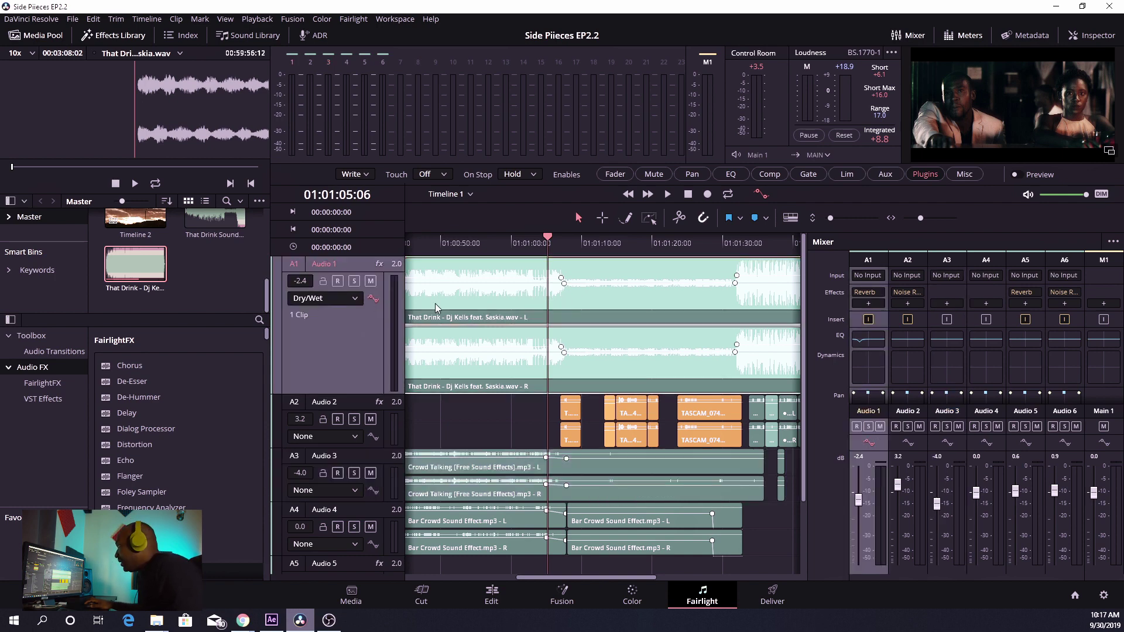
left_click(763, 197)
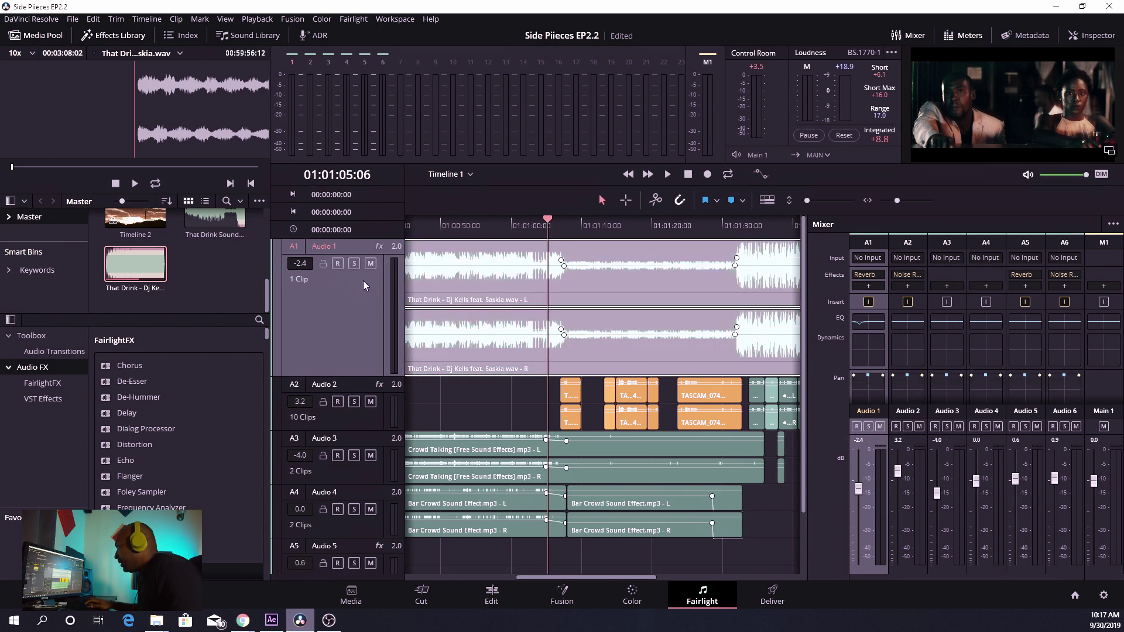
left_click(759, 174)
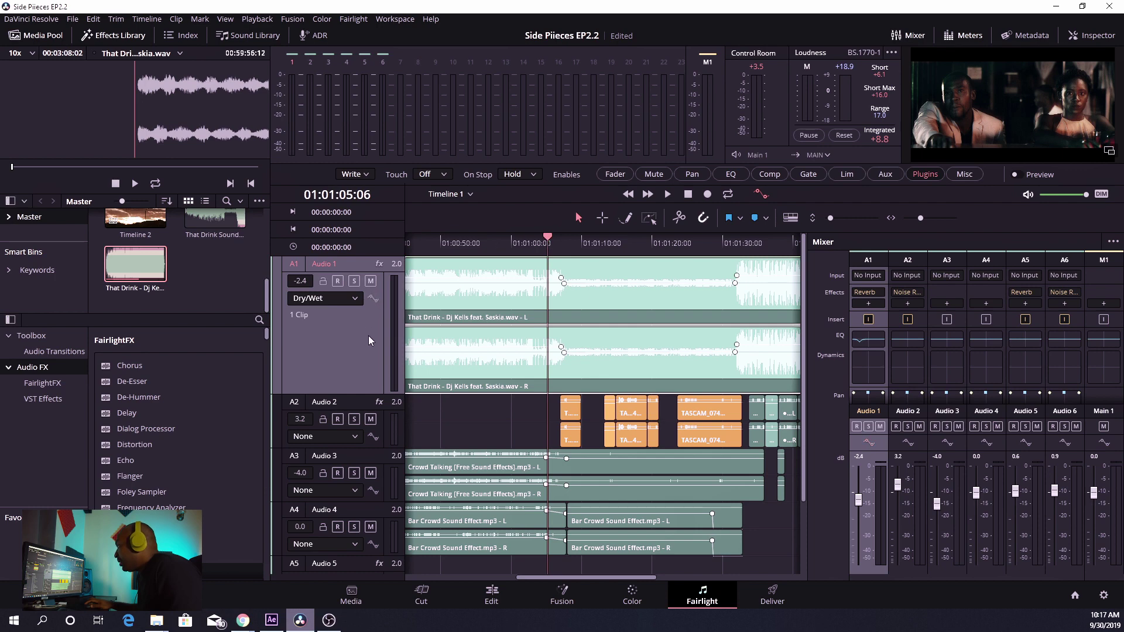
left_click(373, 299)
- Examine which Audio 1 parameters can be automated, including the Reverb plugin entry and the plugin's own controls
left_click(355, 299)
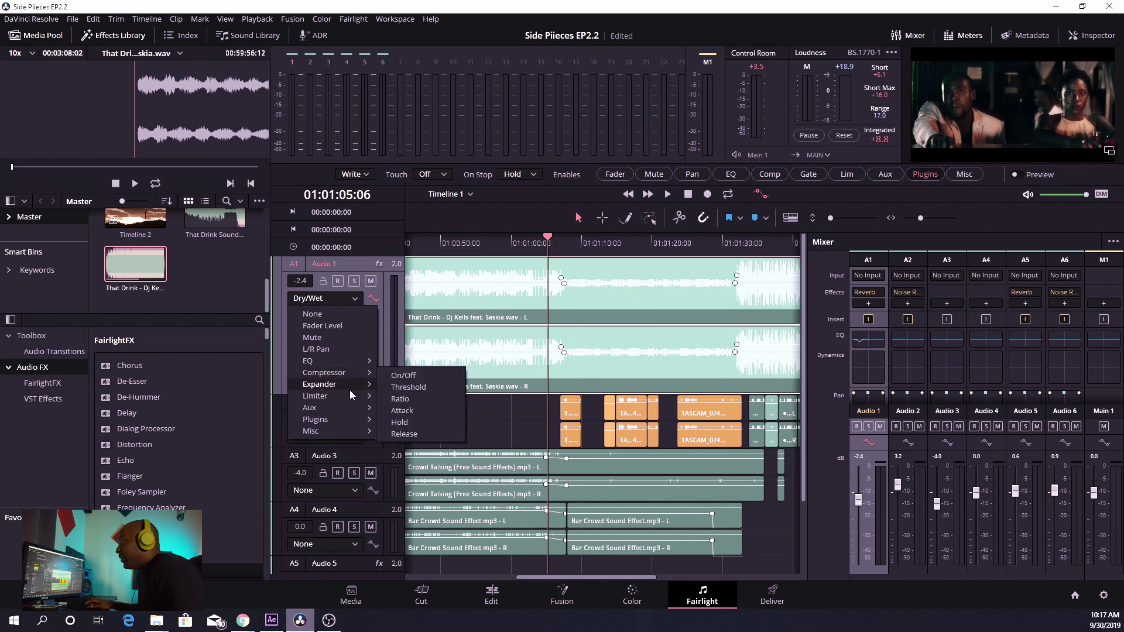
mouse_move(343, 421)
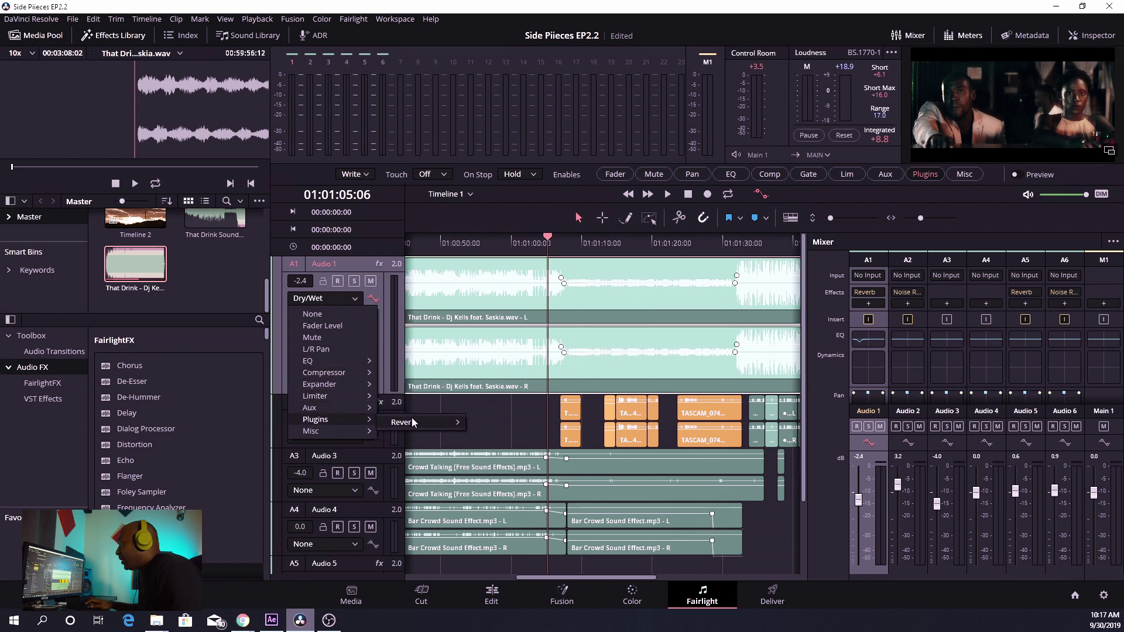
mouse_move(425, 421)
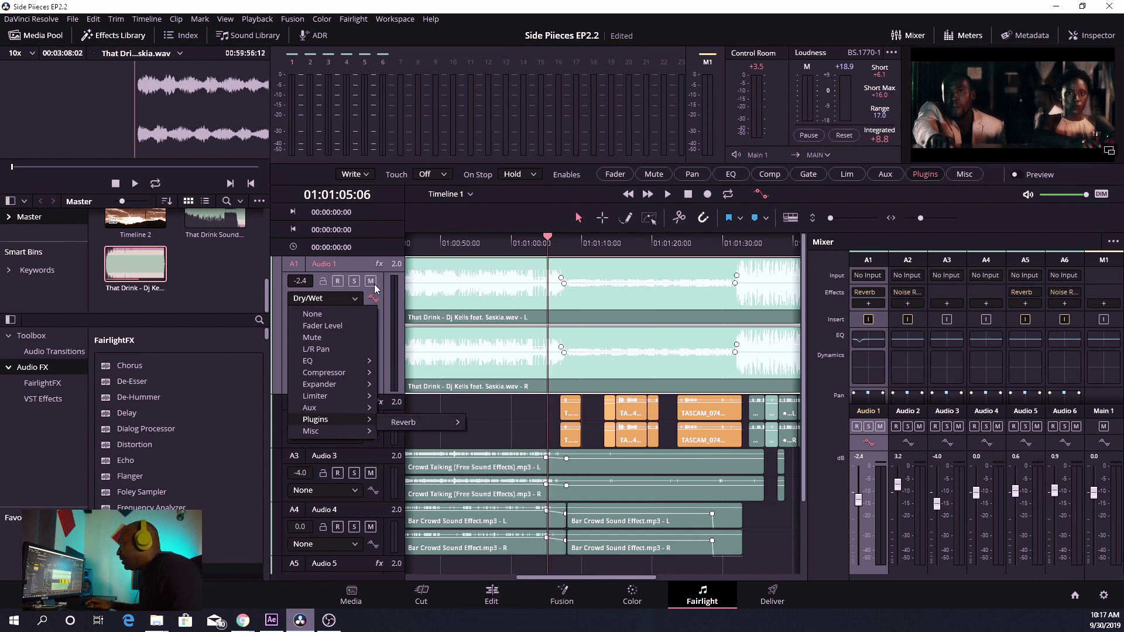
key("Escape")
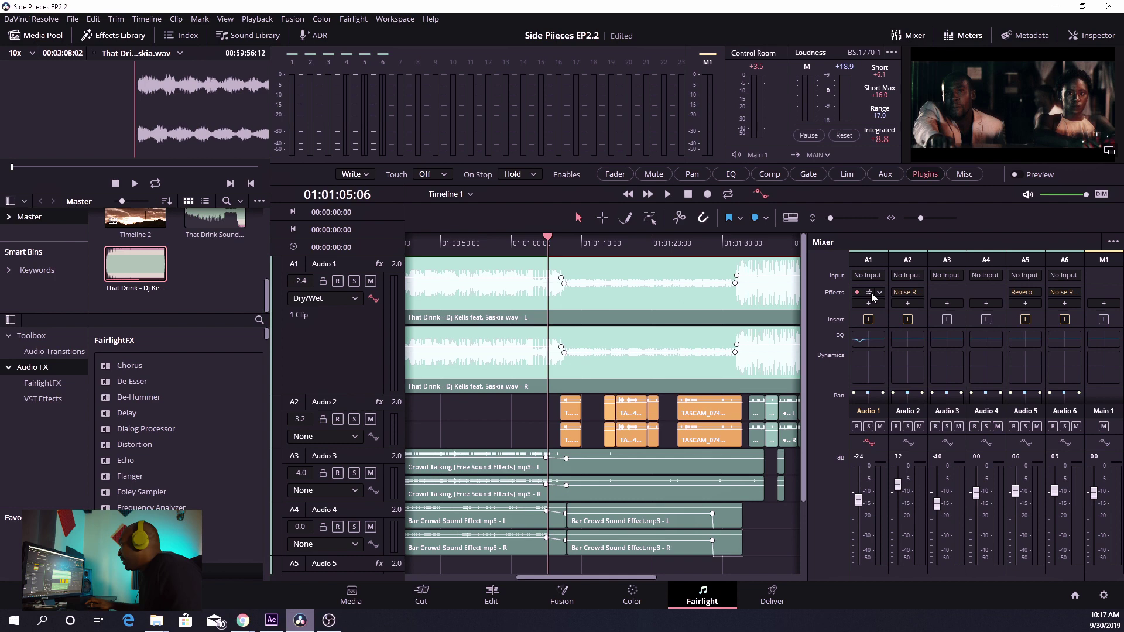
left_click(870, 294)
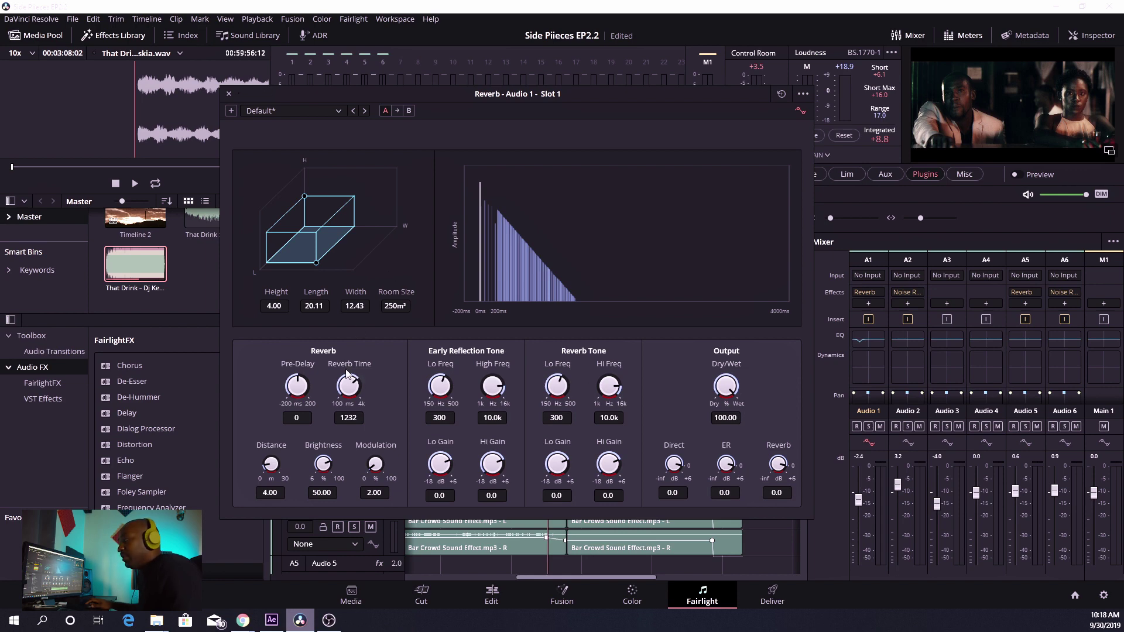
left_click(229, 93)
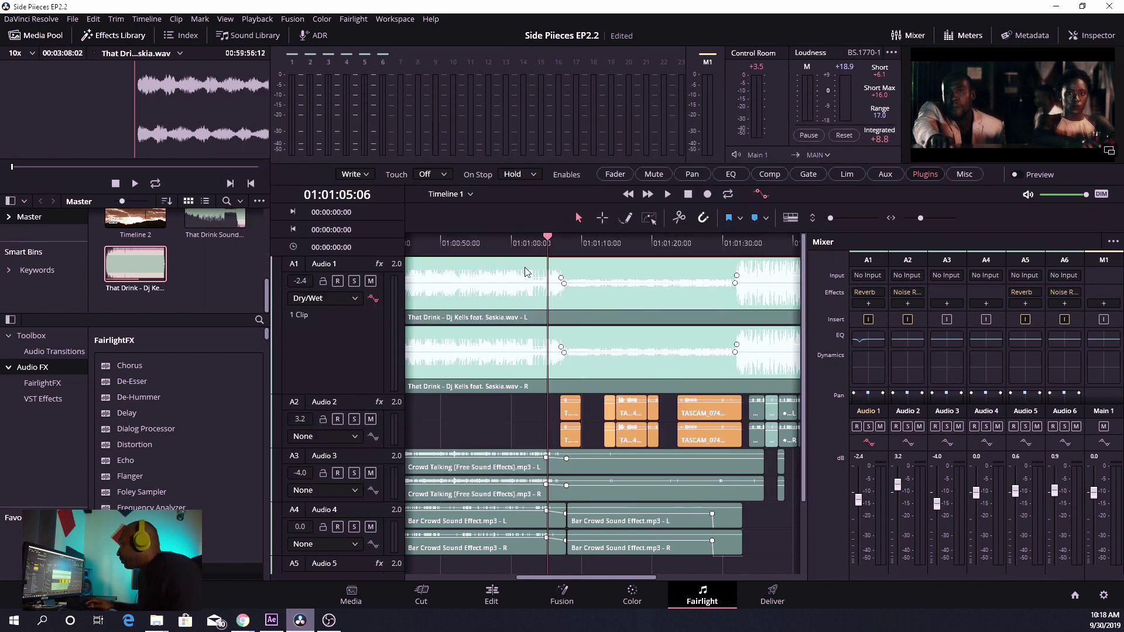
- Play the music from about 01:01:02 and switch Audio 1's automation off and back on
left_click(525, 240)
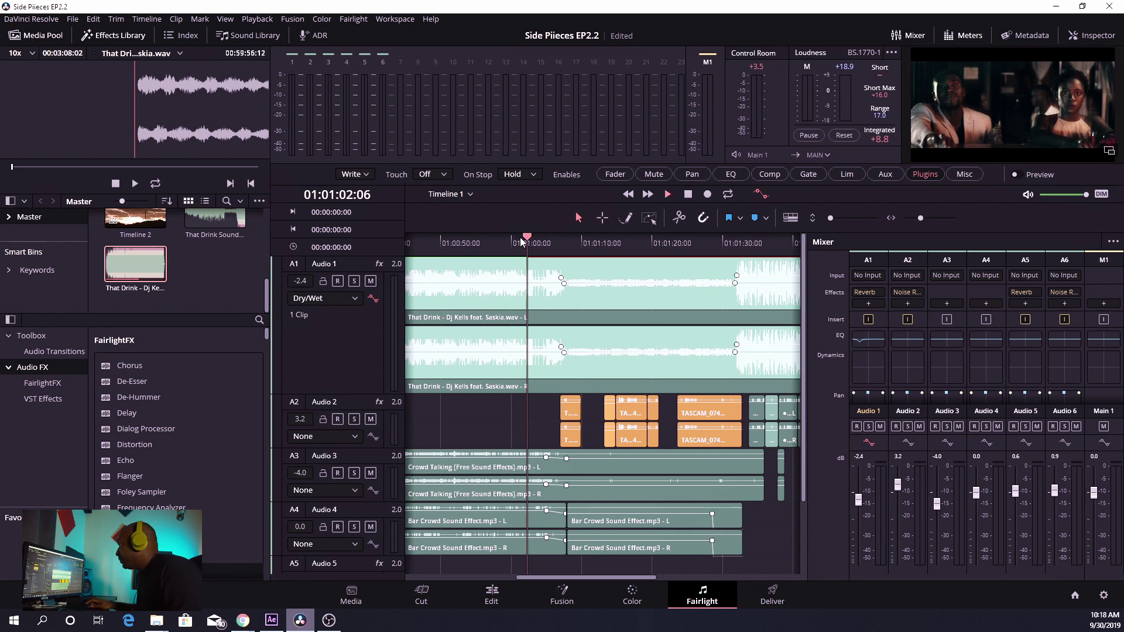
key("space")
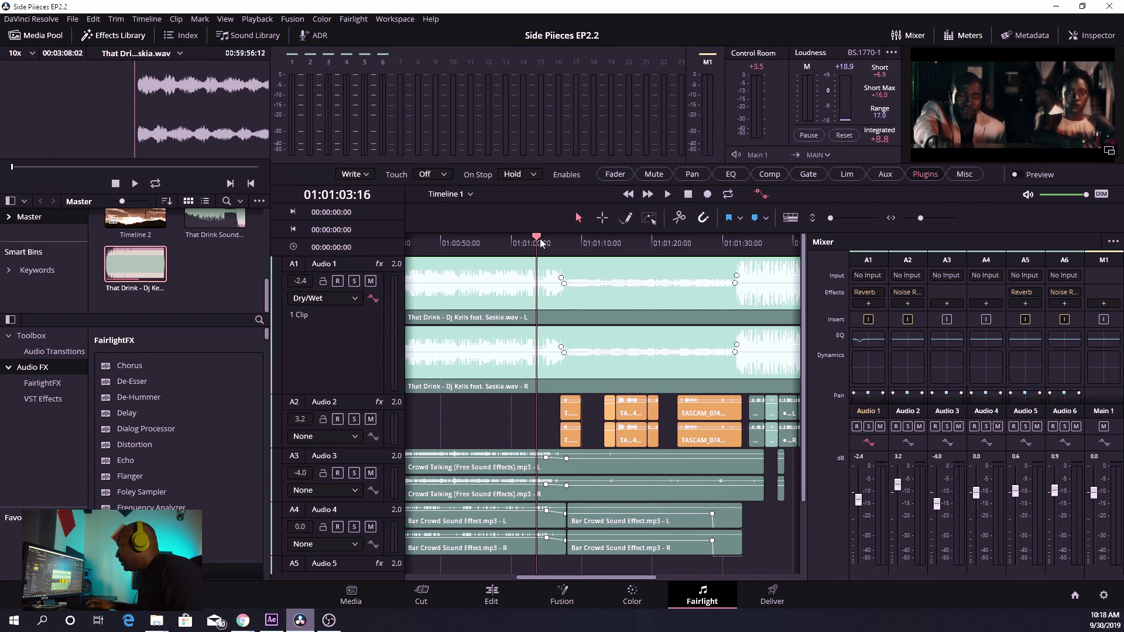
key("space")
left_click(373, 299)
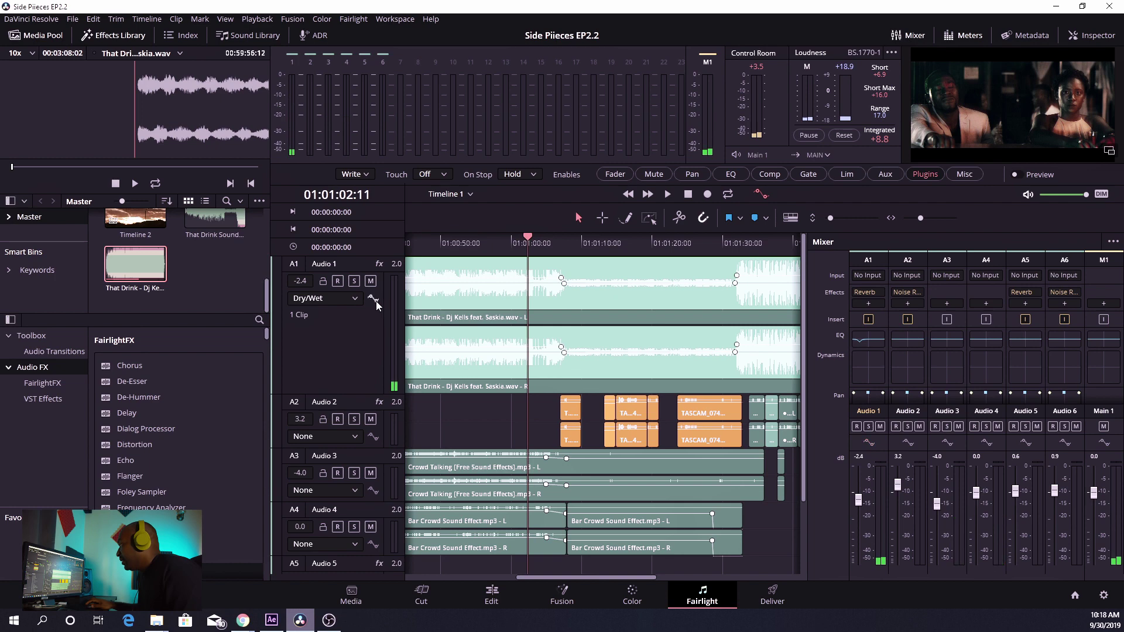
left_click(372, 299)
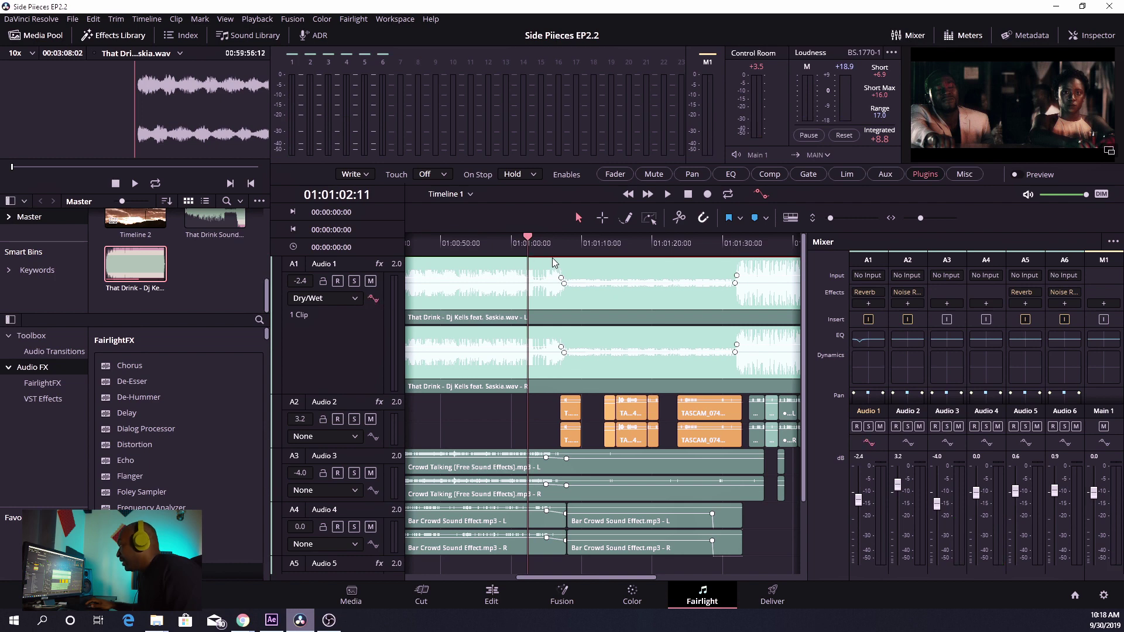
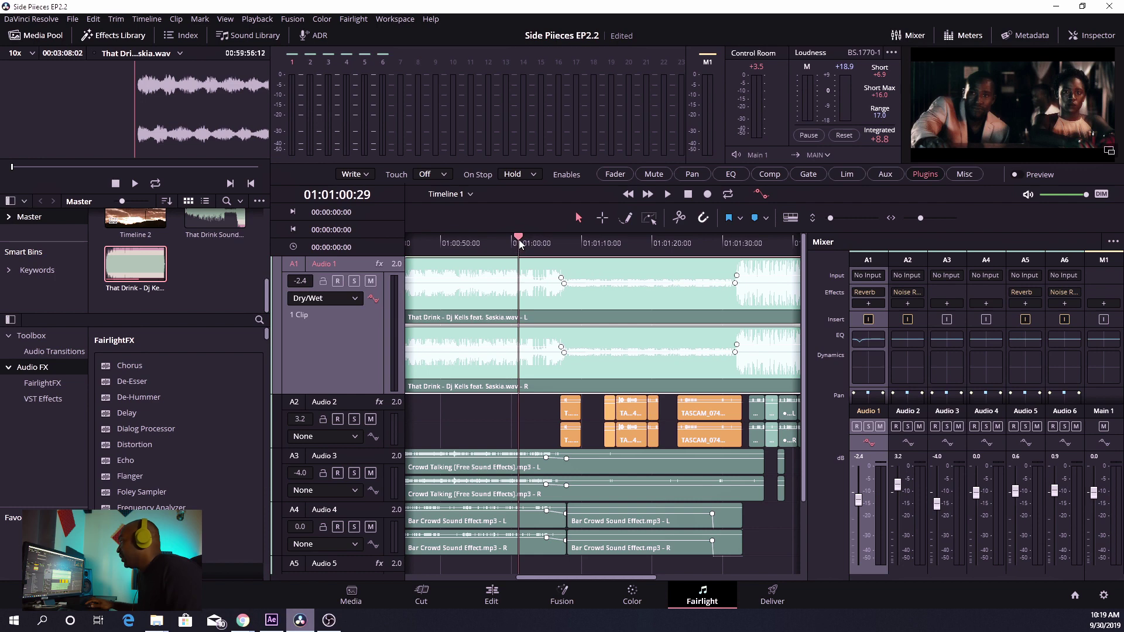
- Audition the mix from 01:00:59:04 with Audio 1's Reverb window open beside the timeline
left_click_drag(518, 238, 505, 238)
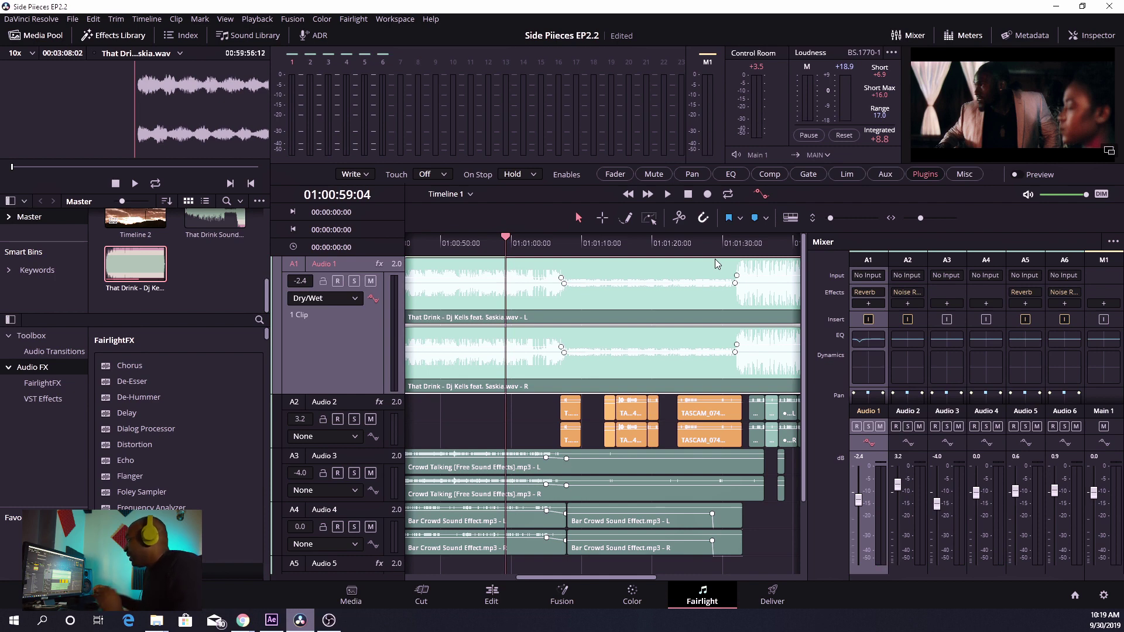
left_click(870, 293)
left_click_drag(453, 98, 1045, 118)
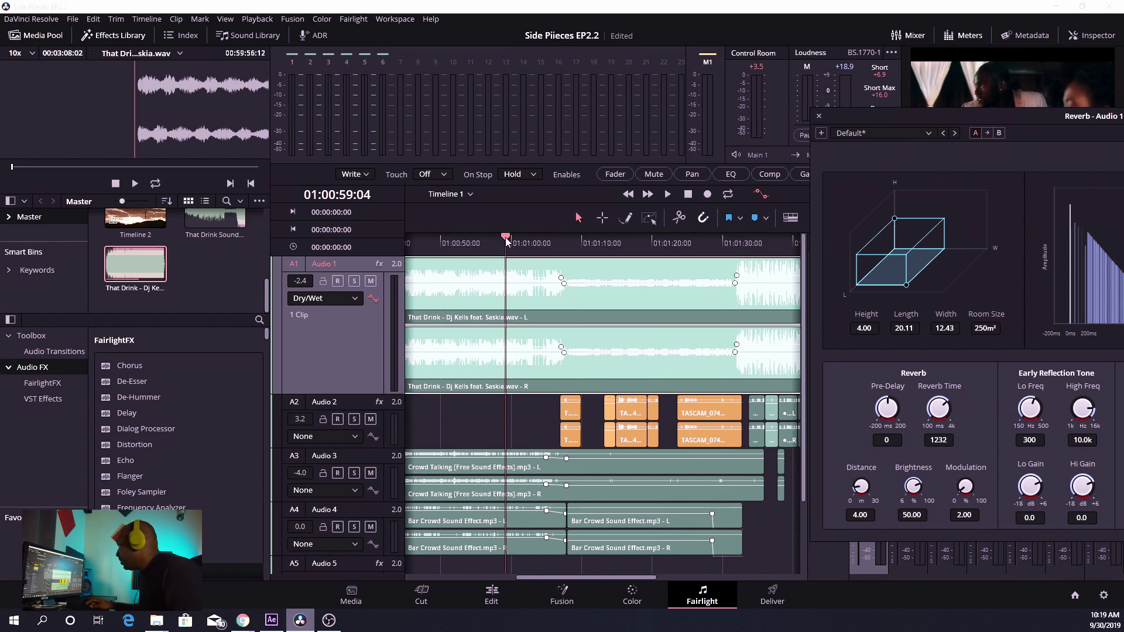
key("space")
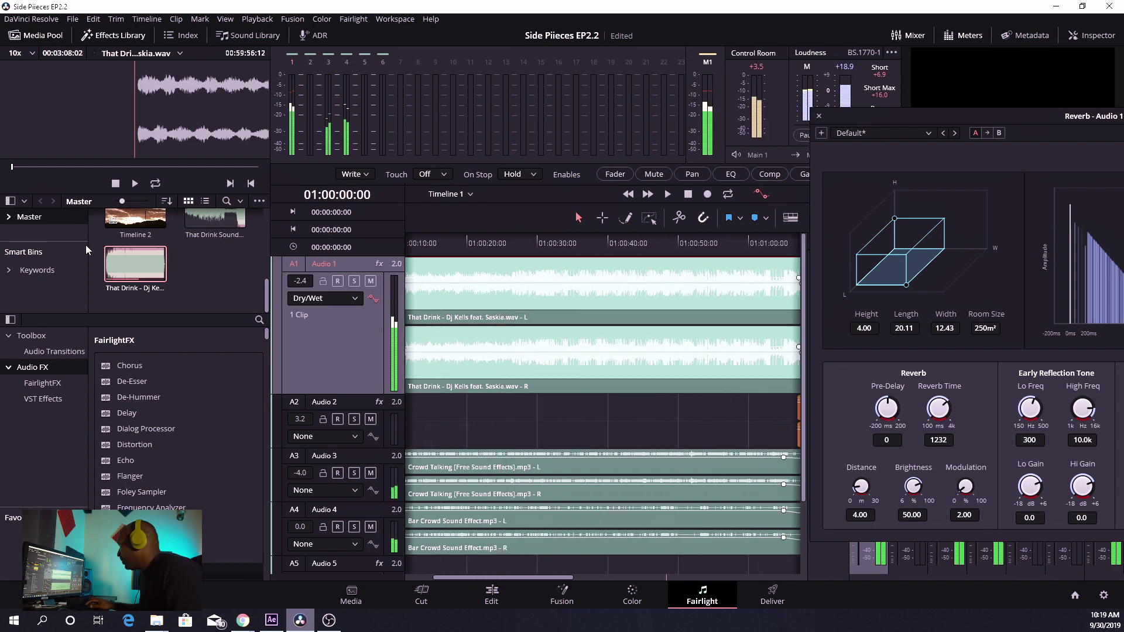
key("space")
- Return the playhead to the timeline start at 01:00:00:00 and re-arm automation on Audio 1
key("Home")
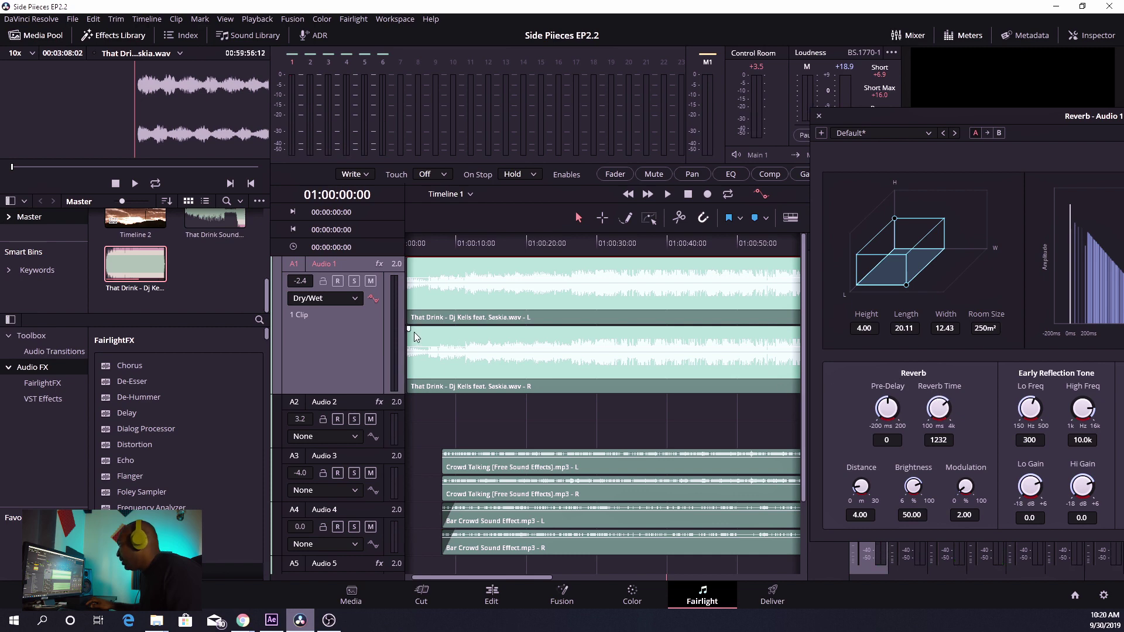
left_click(372, 299)
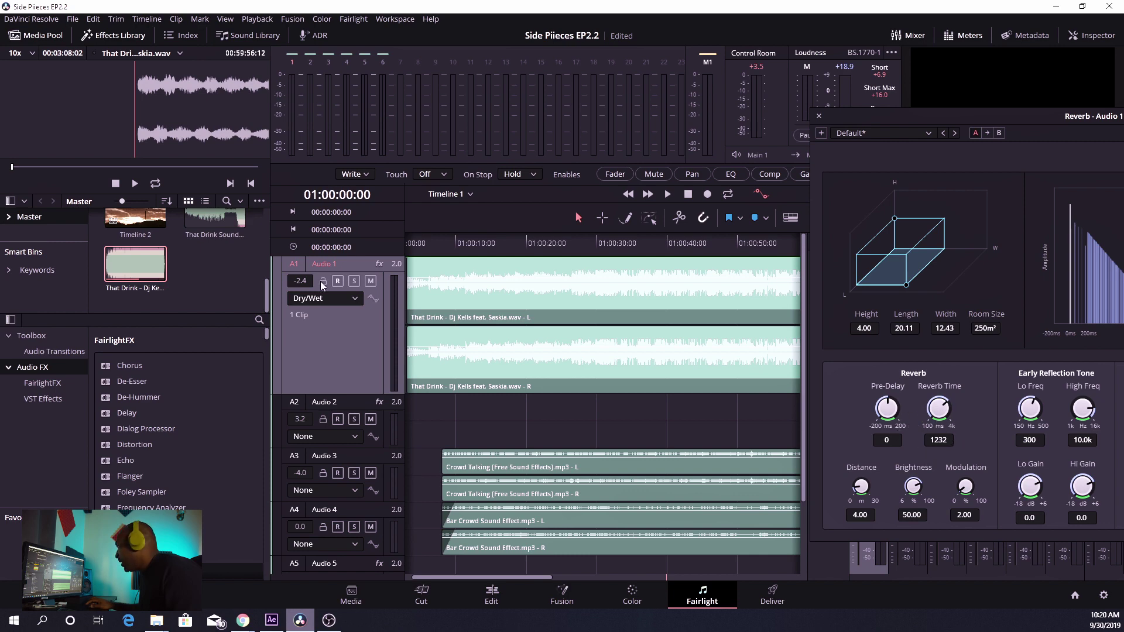
left_click(375, 299)
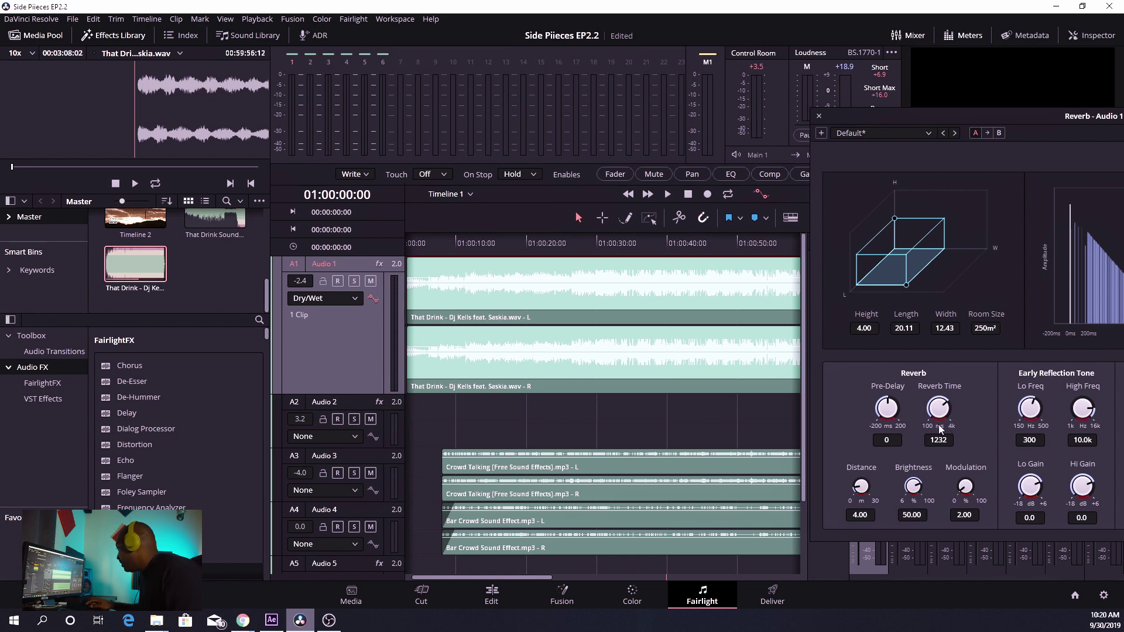
- Disarm automation on Audio 1 and lower the Reverb plugin's Reverb Time to 290 ms
left_click(376, 304)
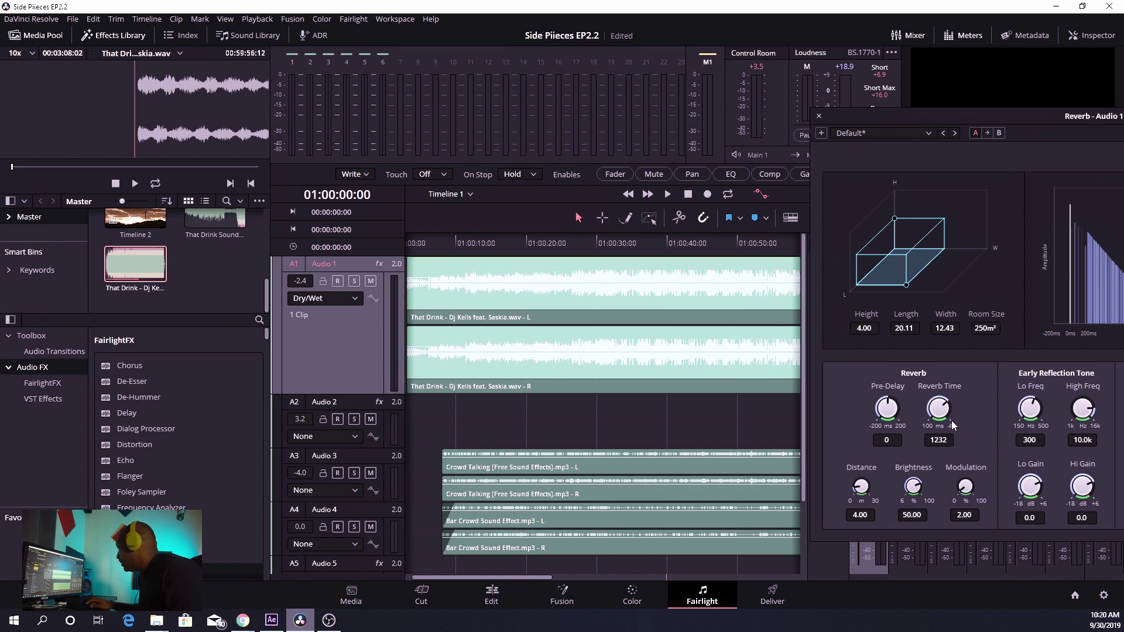
left_click_drag(940, 413, 878, 431)
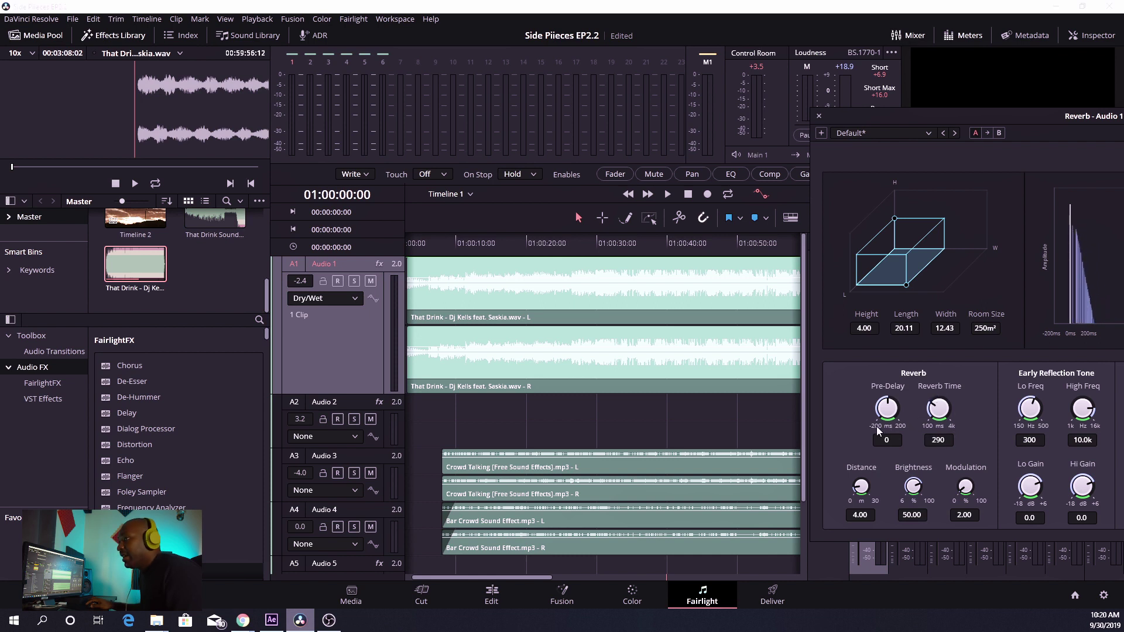
- Play the mix from about 01:00:28 to 01:00:40 and reposition the Reverb window clear of the video preview
left_click_drag(484, 576, 534, 580)
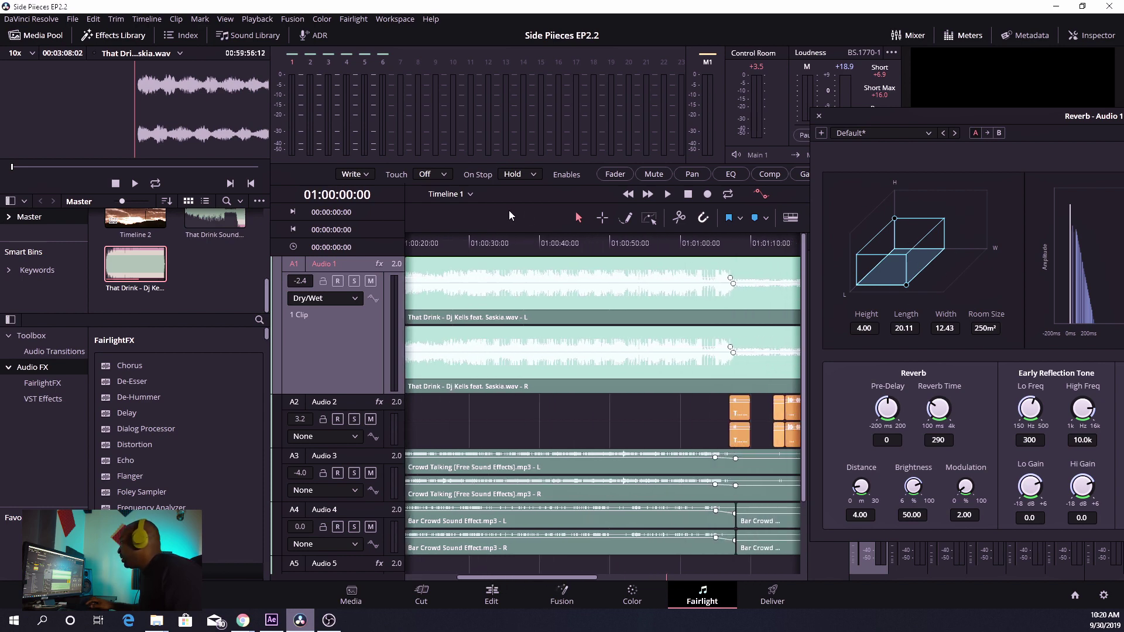
left_click(471, 255)
key("space")
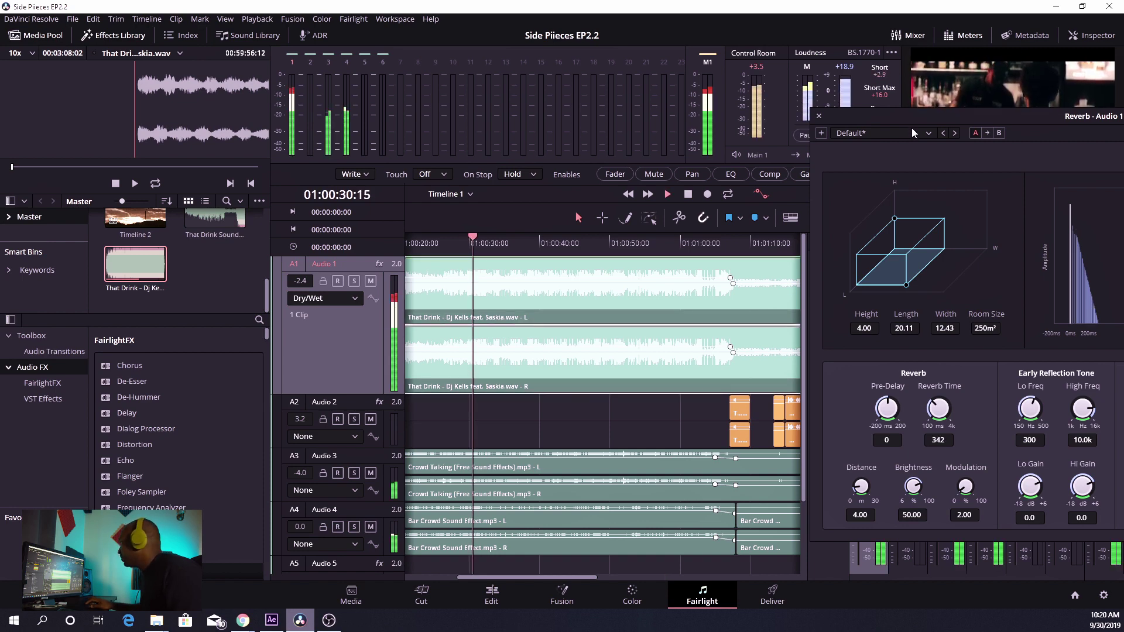
left_click_drag(948, 117, 857, 222)
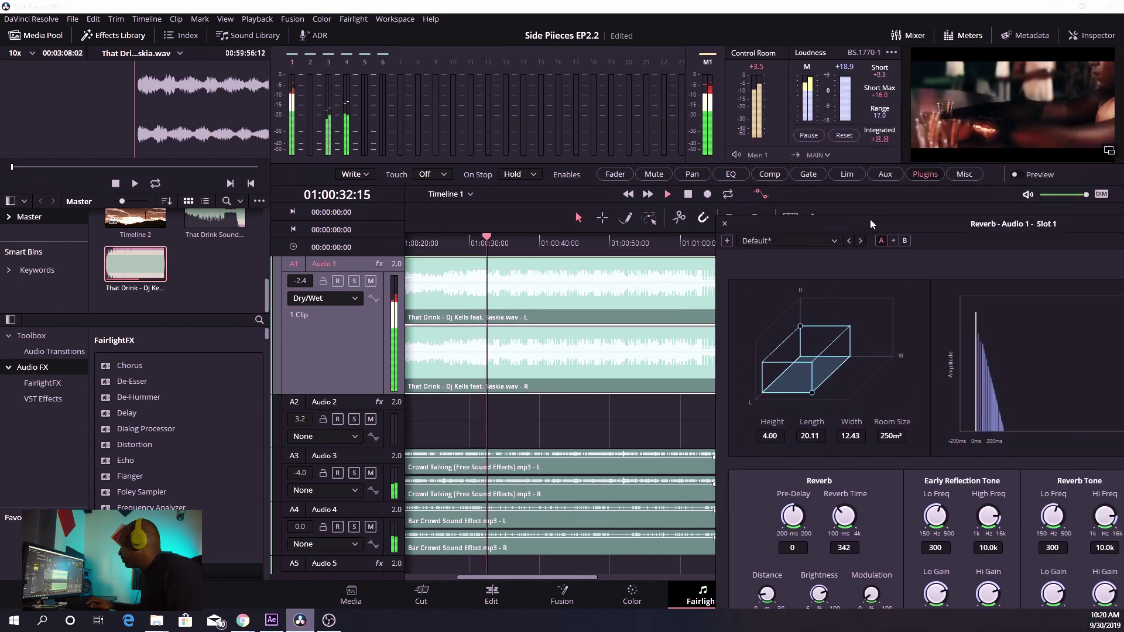
left_click_drag(876, 219, 924, 151)
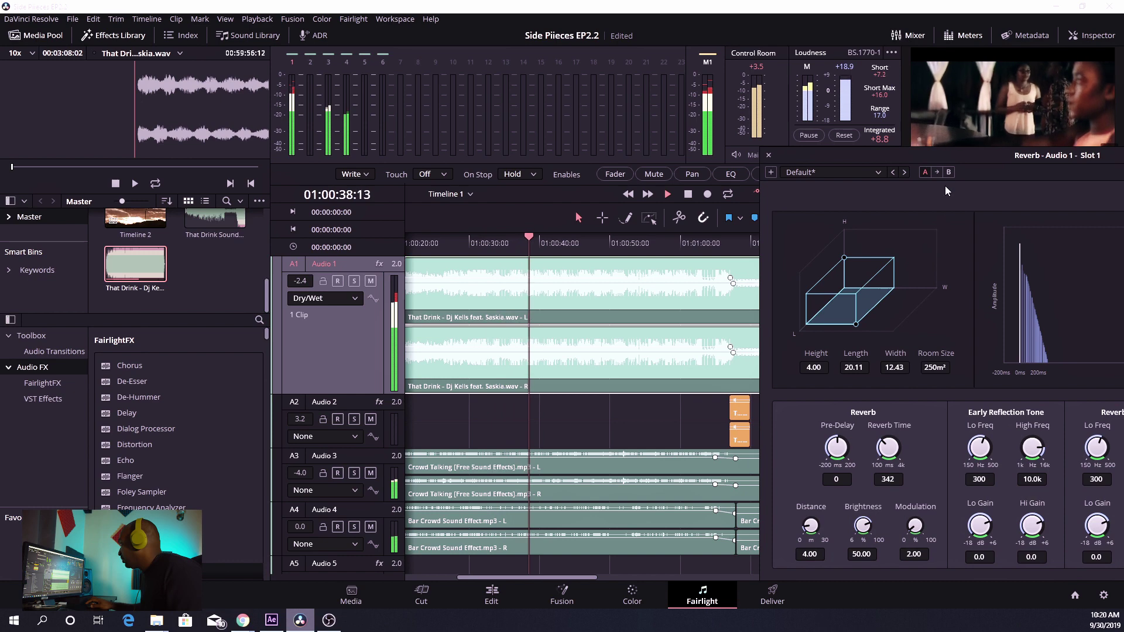
key("space")
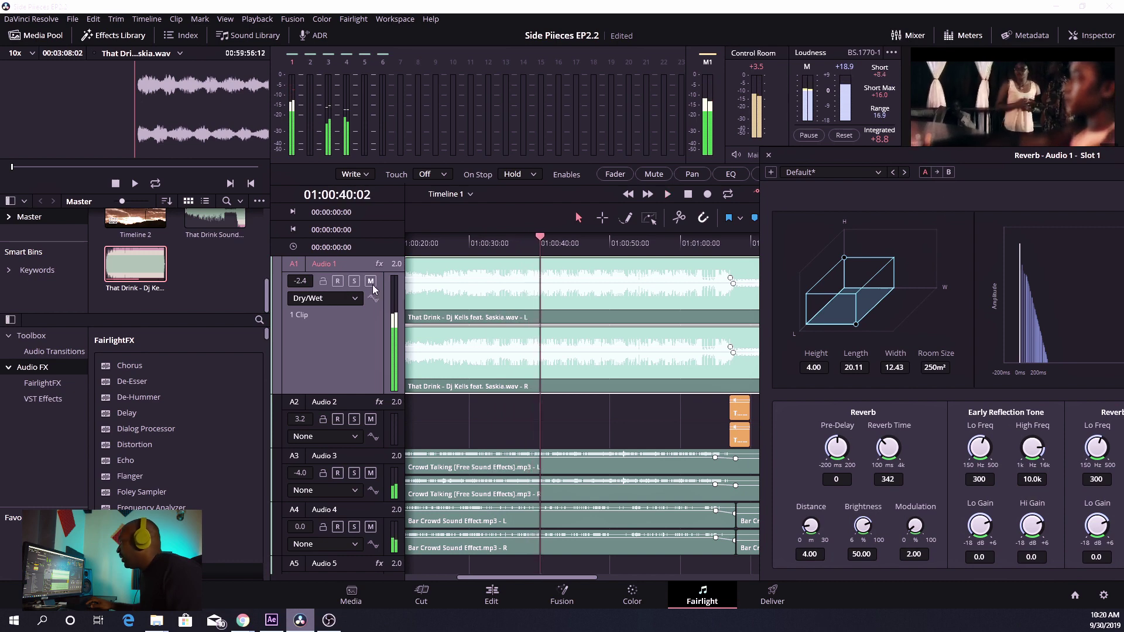
- Mute Audio 1, Audio 3 and Audio 4 while auditioning the timeline from about 01:00:40
left_click(370, 282)
key("space")
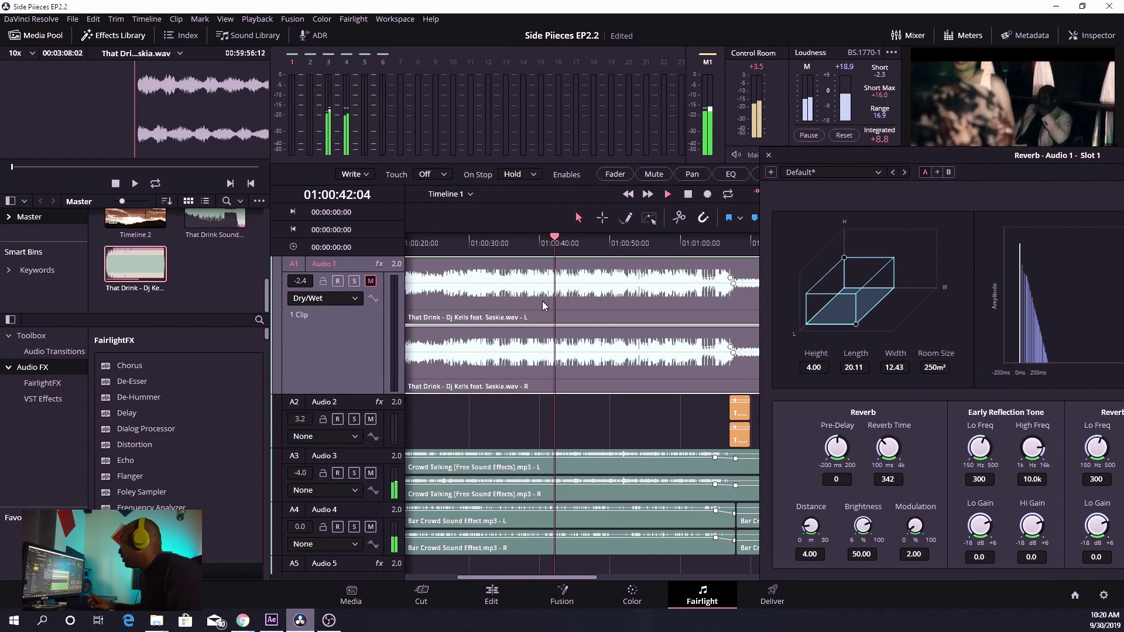
left_click(371, 473)
left_click(371, 528)
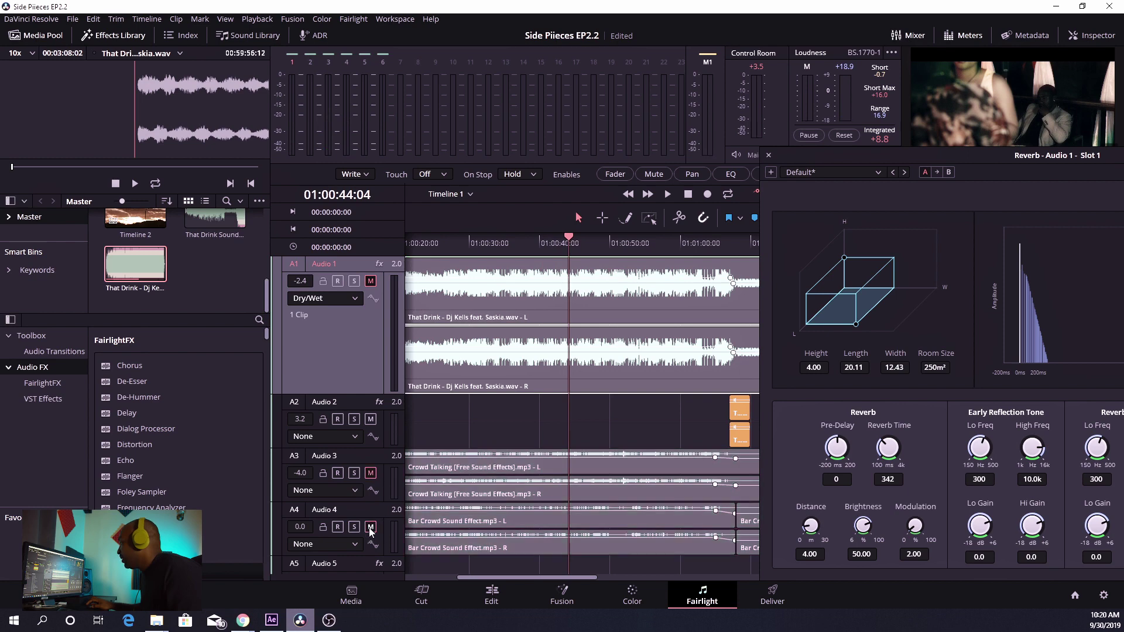
key("space")
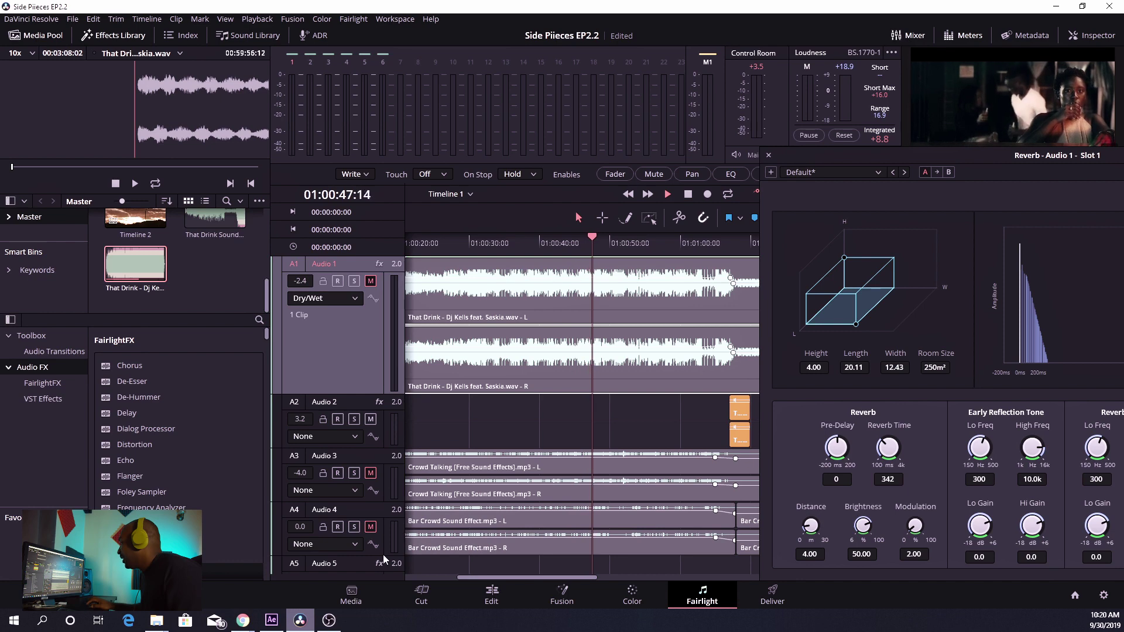
- Unmute Audio 4 and Audio 1, auditioning the mix with only Audio 3 muted up to about 01:00:57
left_click(371, 526)
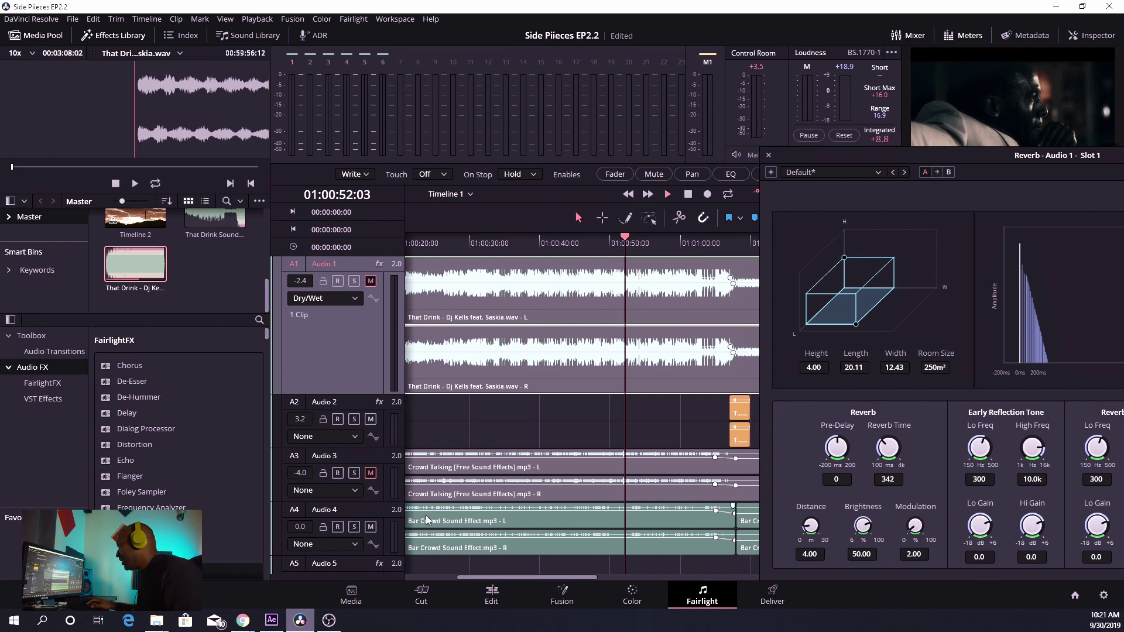
key("space")
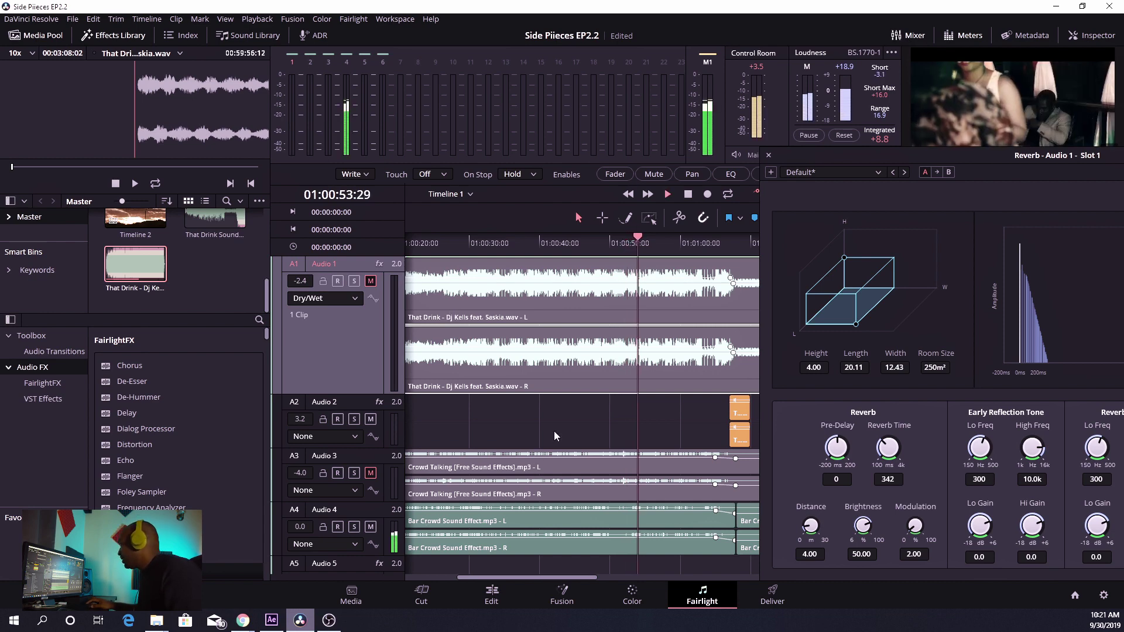
key("space")
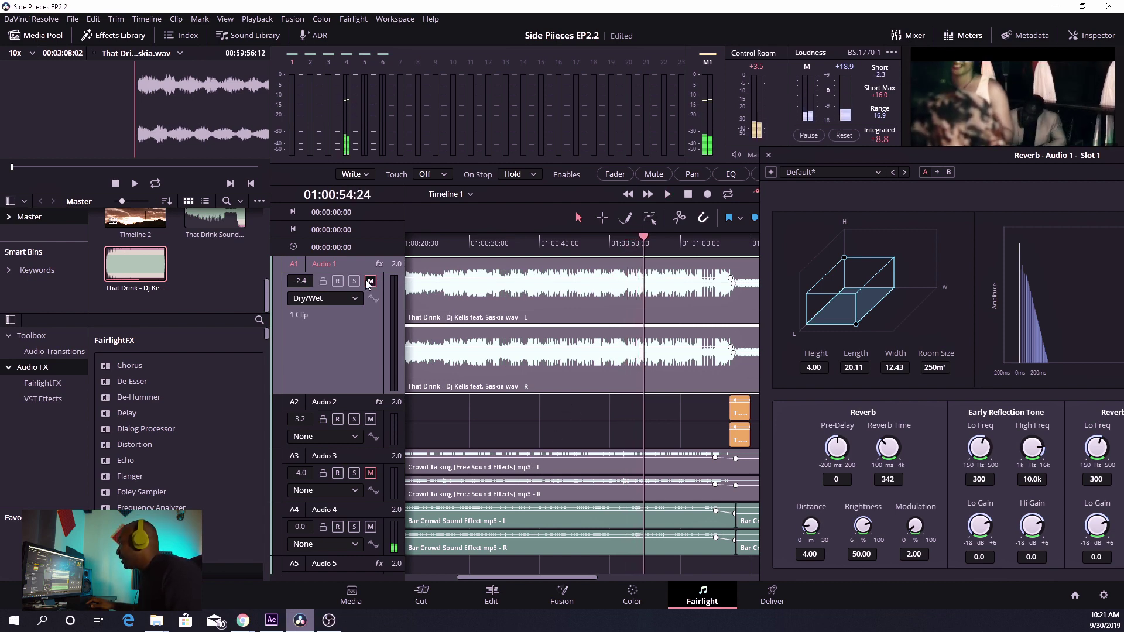
left_click(369, 282)
key("space")
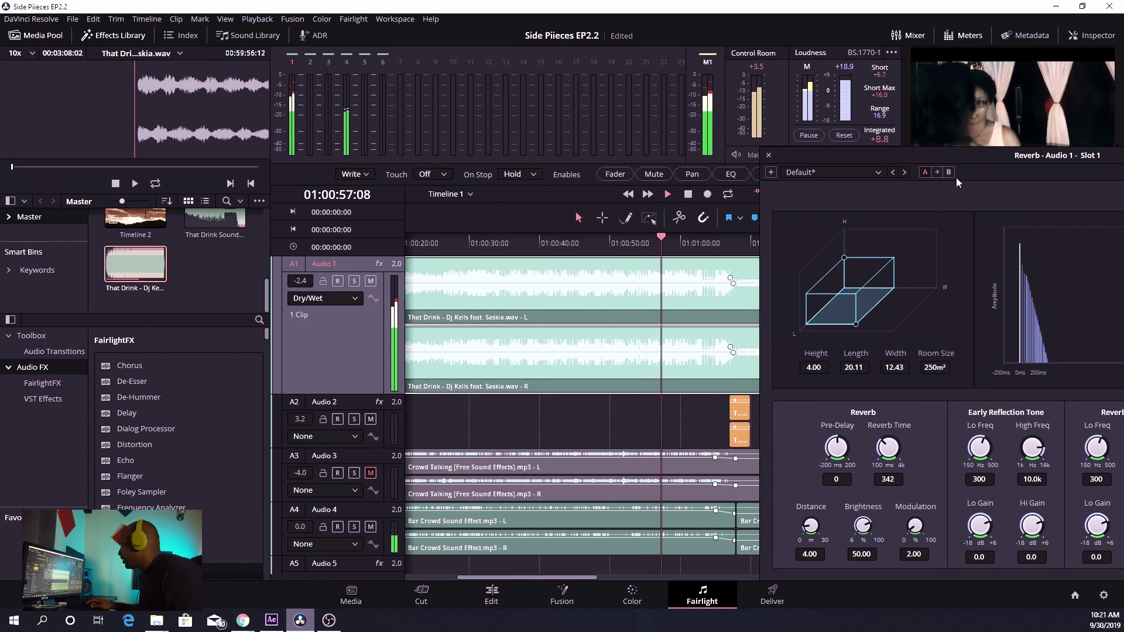
key("space")
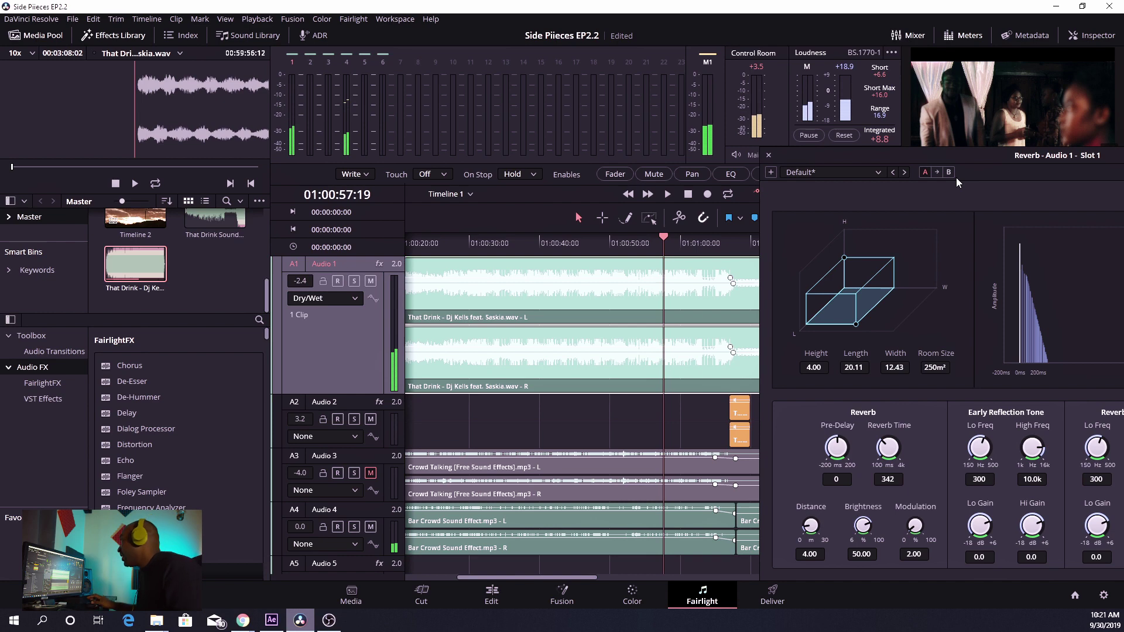
- Review Audio 1's existing Reverb Time automation around 01:00:59, then replay from about 01:00:48
key("space")
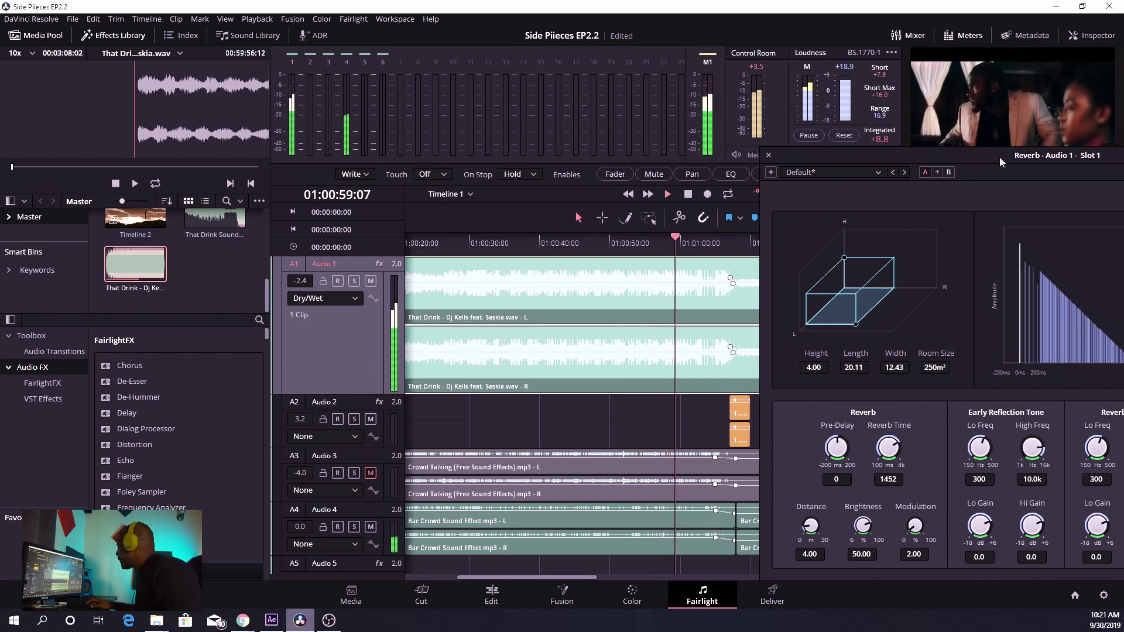
key("space")
left_click(656, 240)
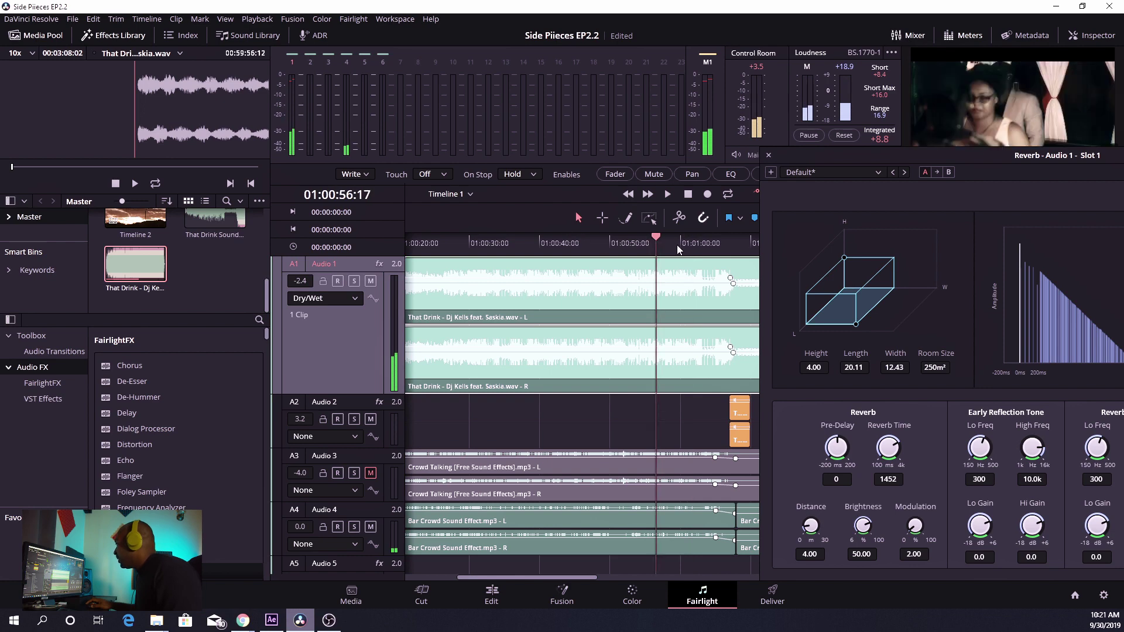
key("j")
key("j")
key("j")
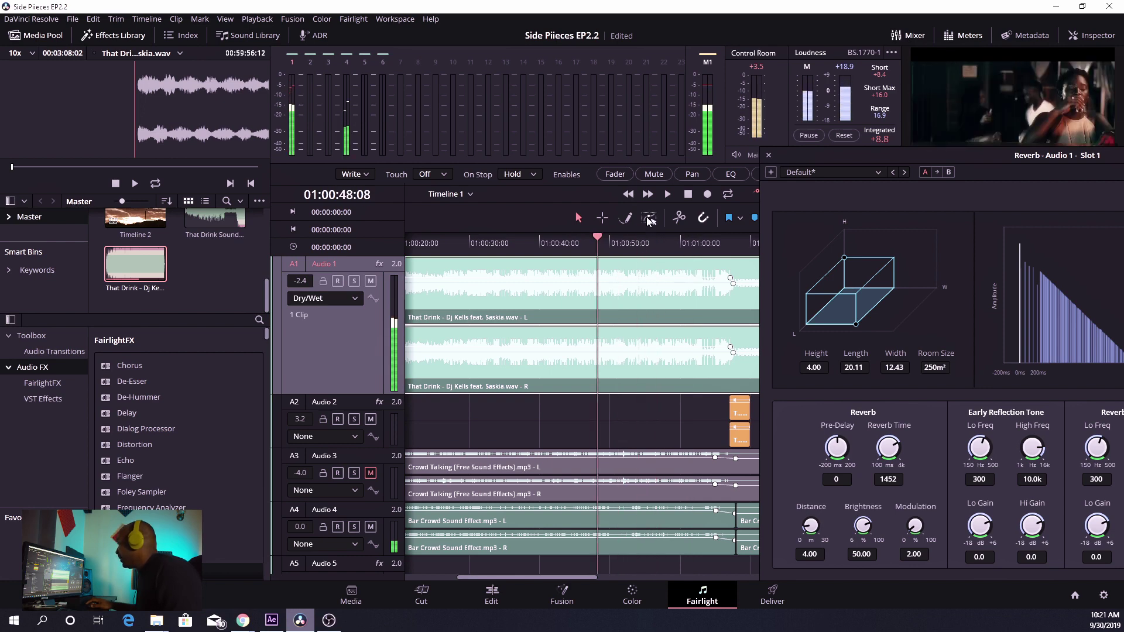
key("space")
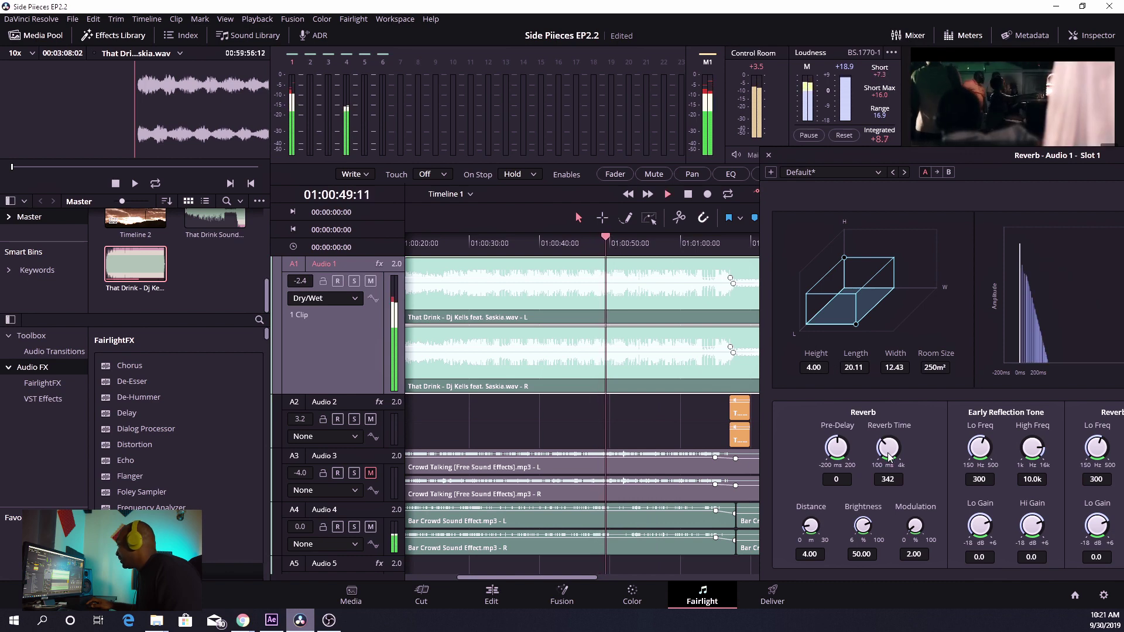
key("space")
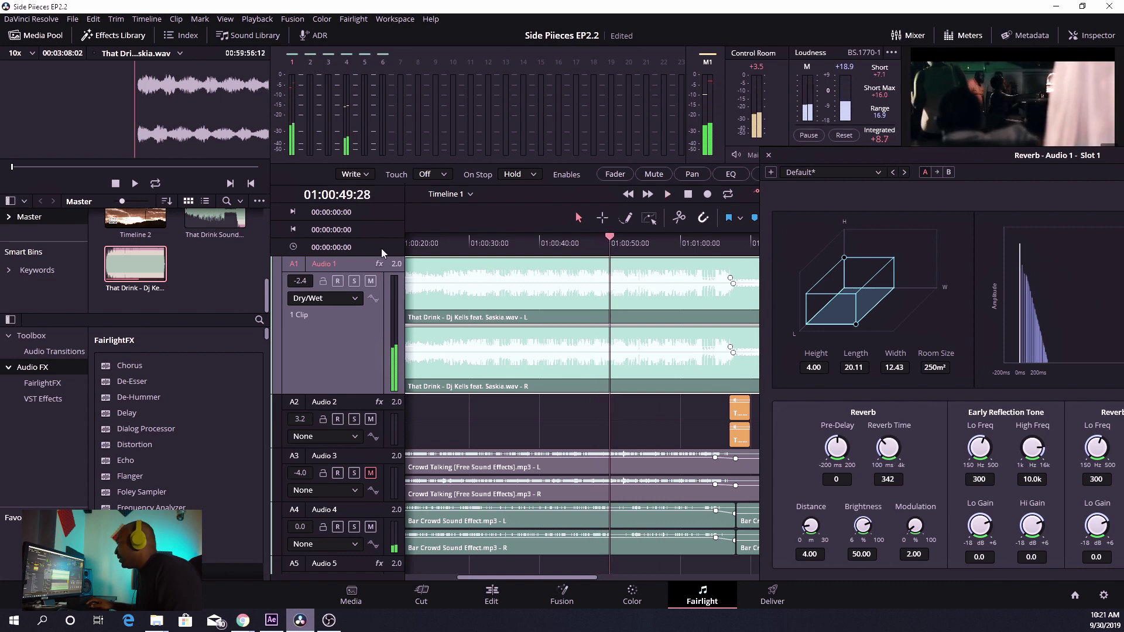
- Arm automation on Audio 1 and run a write pass from 01:00:49:28 to 01:01:04:23
left_click(374, 300)
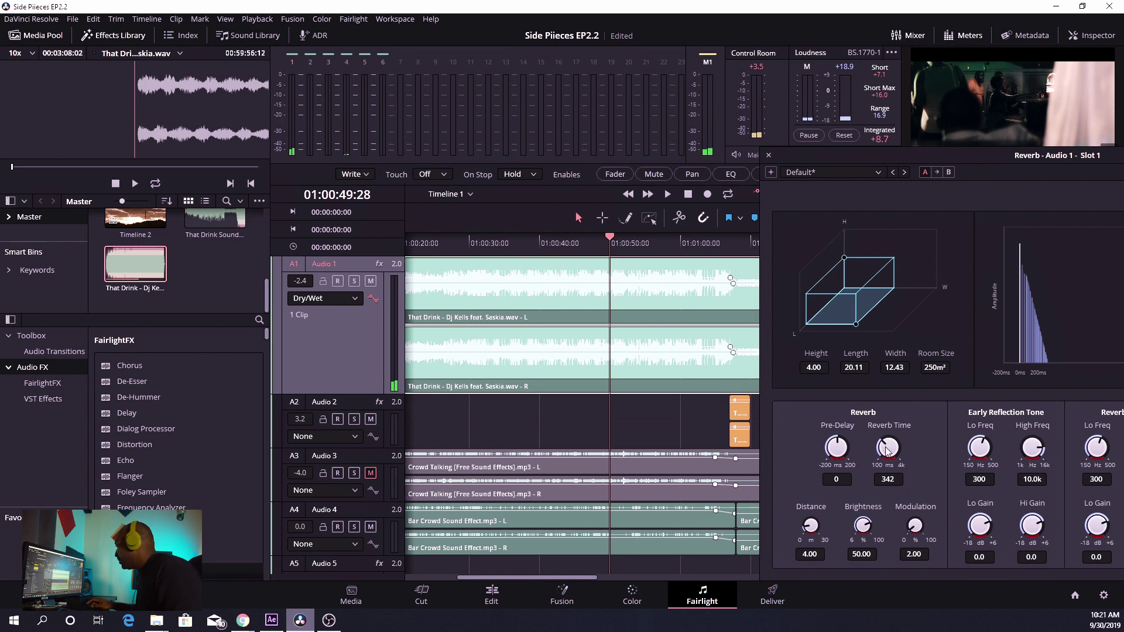
key("space")
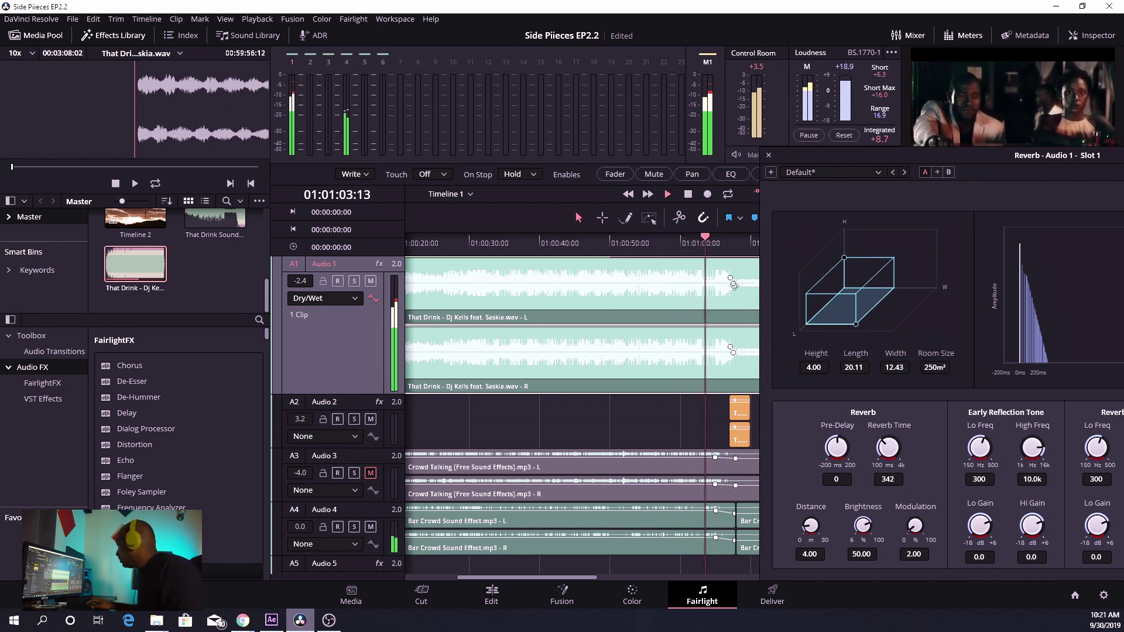
key("space")
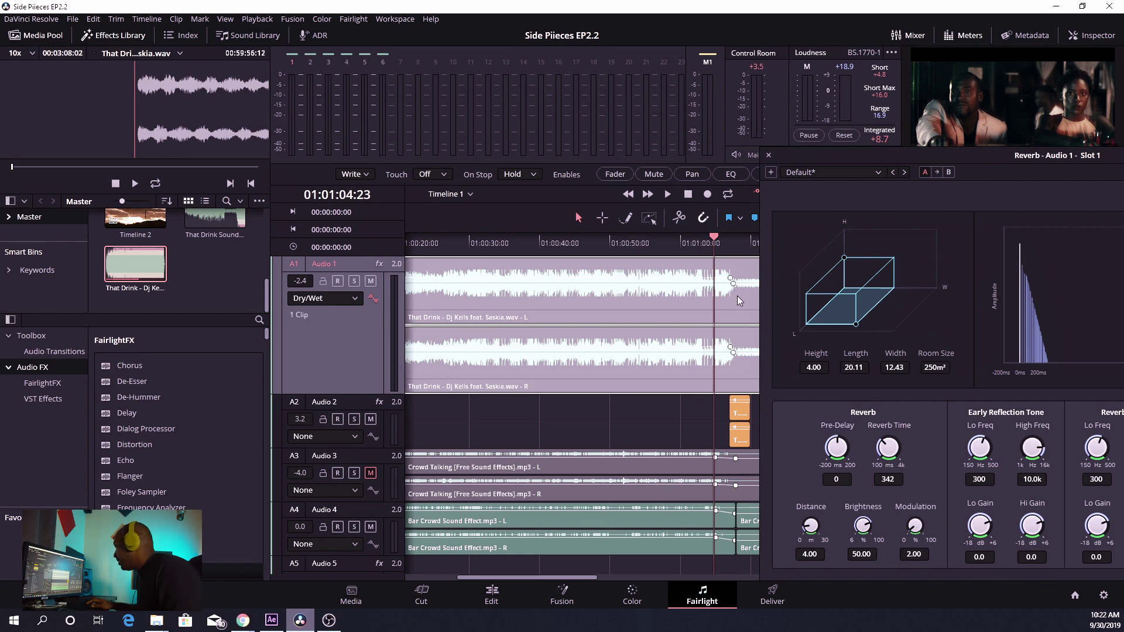
- Record Audio 1 automation again from 01:00:59:07, raising Reverb Time to 1533 ms during playback after about 01:01:02
left_click_drag(717, 243, 676, 242)
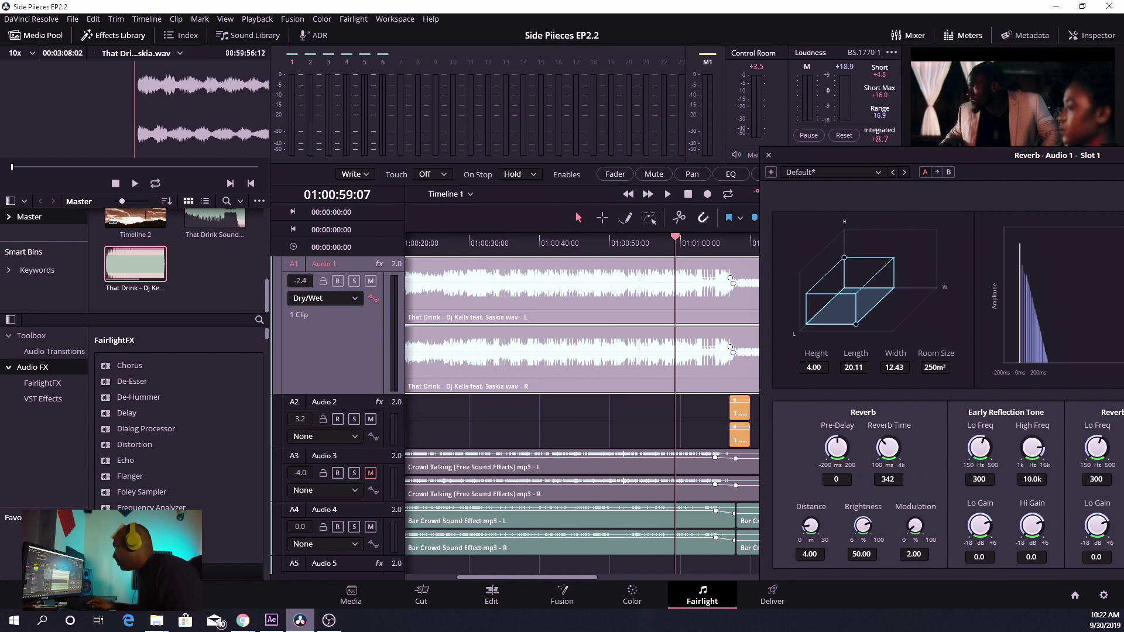
left_click(373, 299)
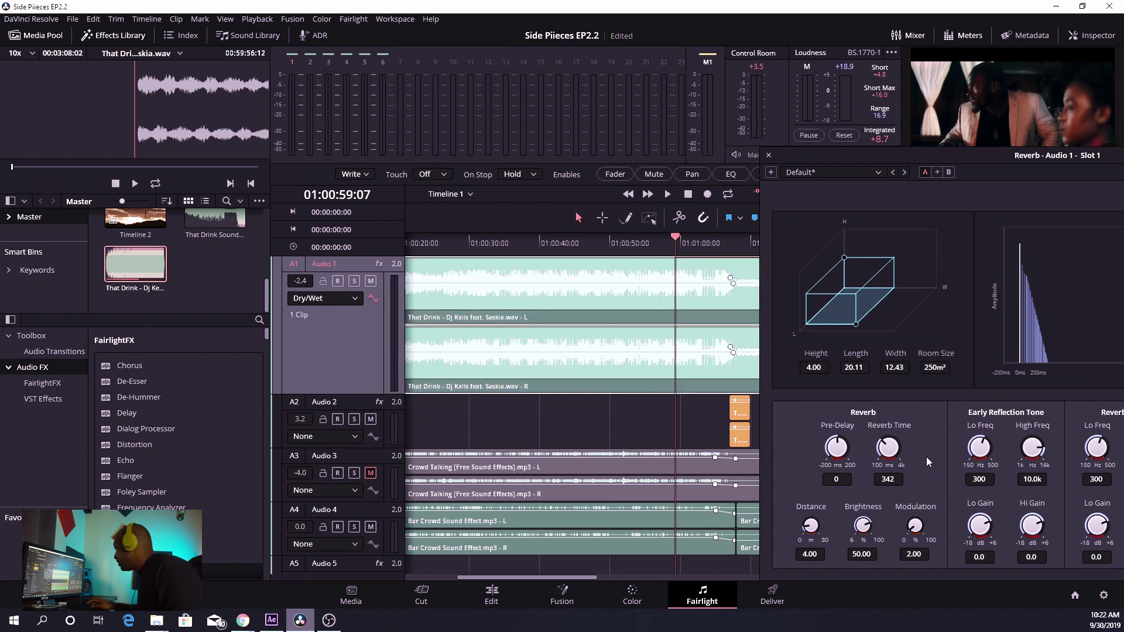
key("space")
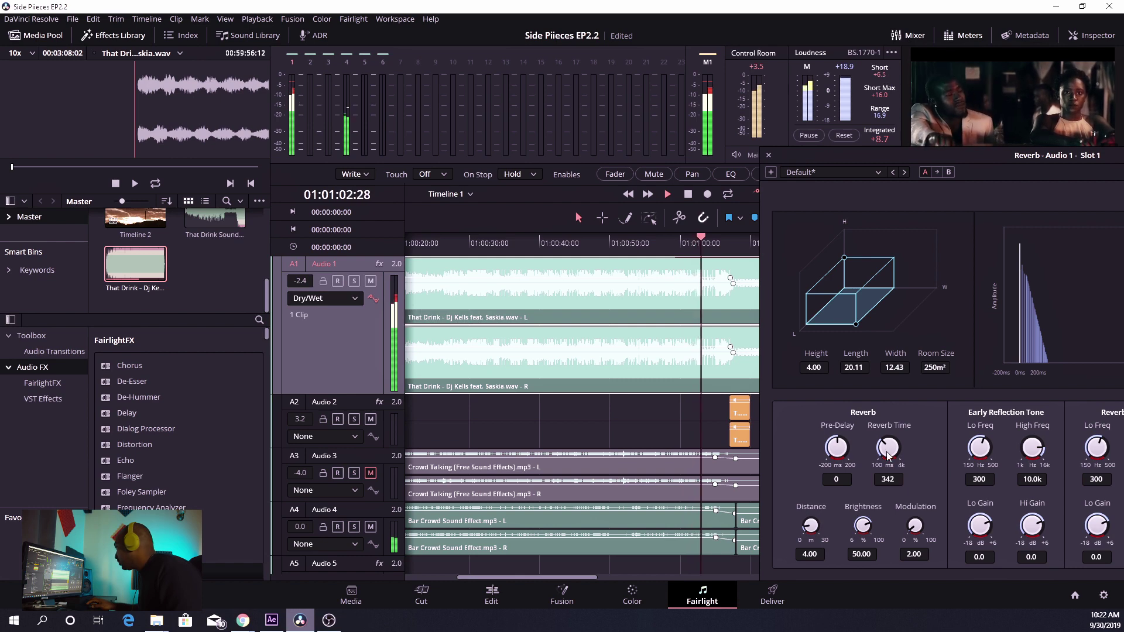
left_click_drag(891, 453, 954, 451)
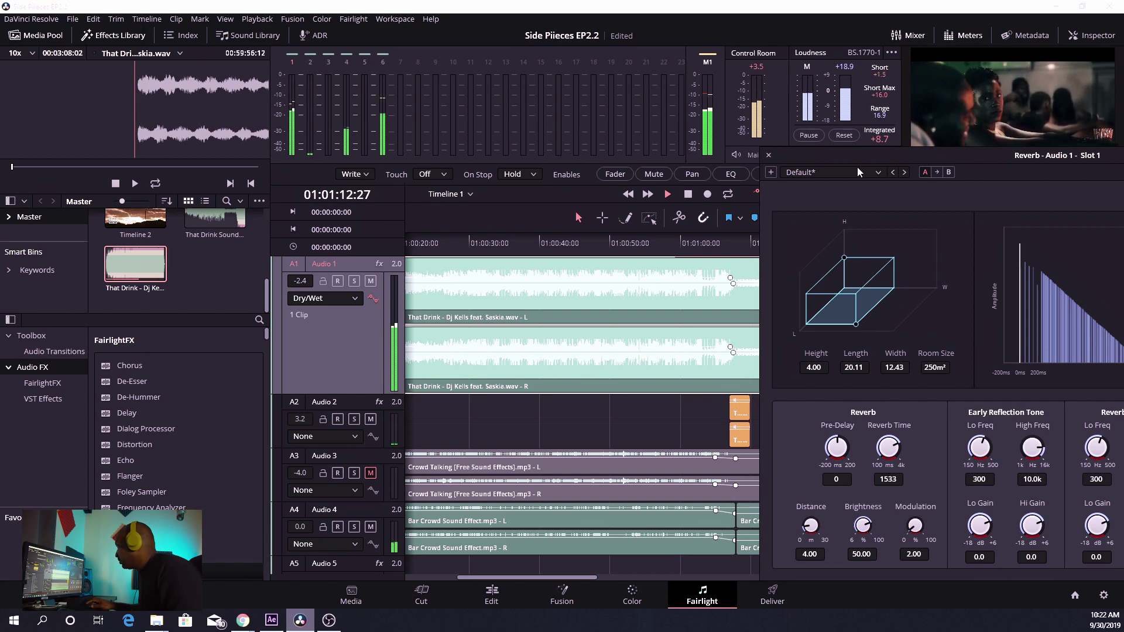
- Keep the automation pass running and lower Reverb Time to 100 ms where the music swells again after 01:01:30
left_click_drag(460, 578, 563, 575)
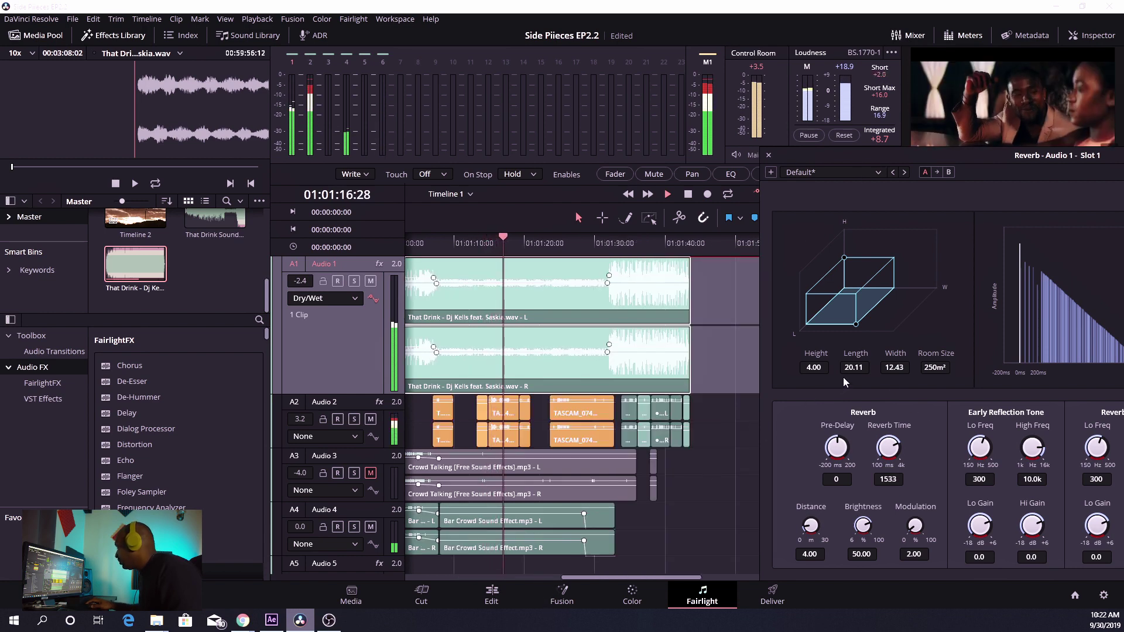
left_click_drag(946, 159, 946, 182)
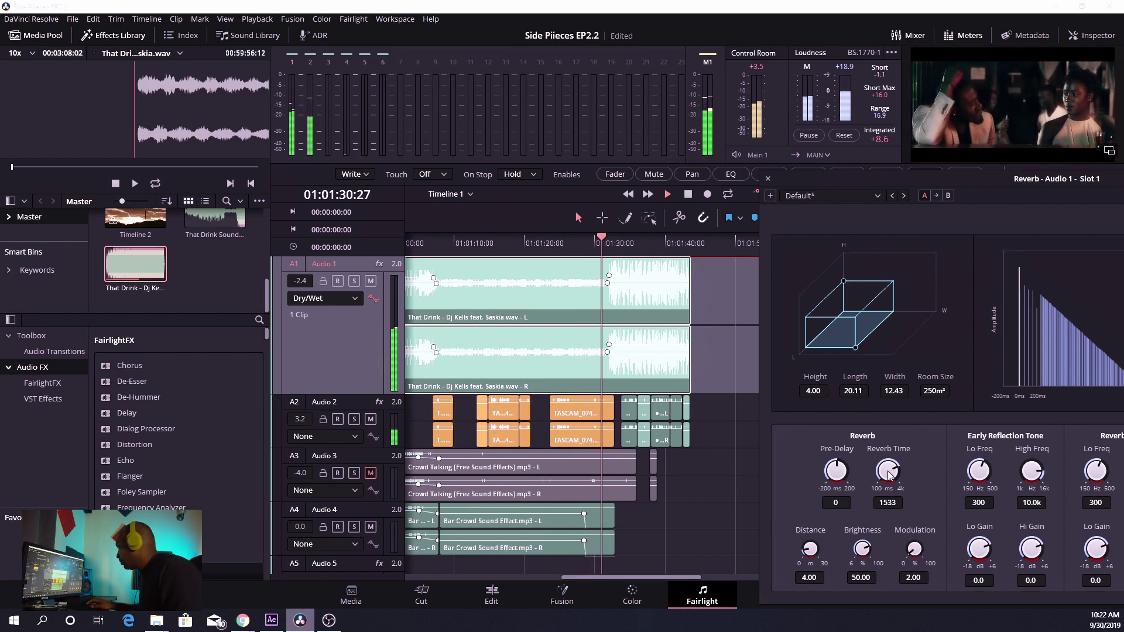
left_click_drag(889, 476, 790, 507)
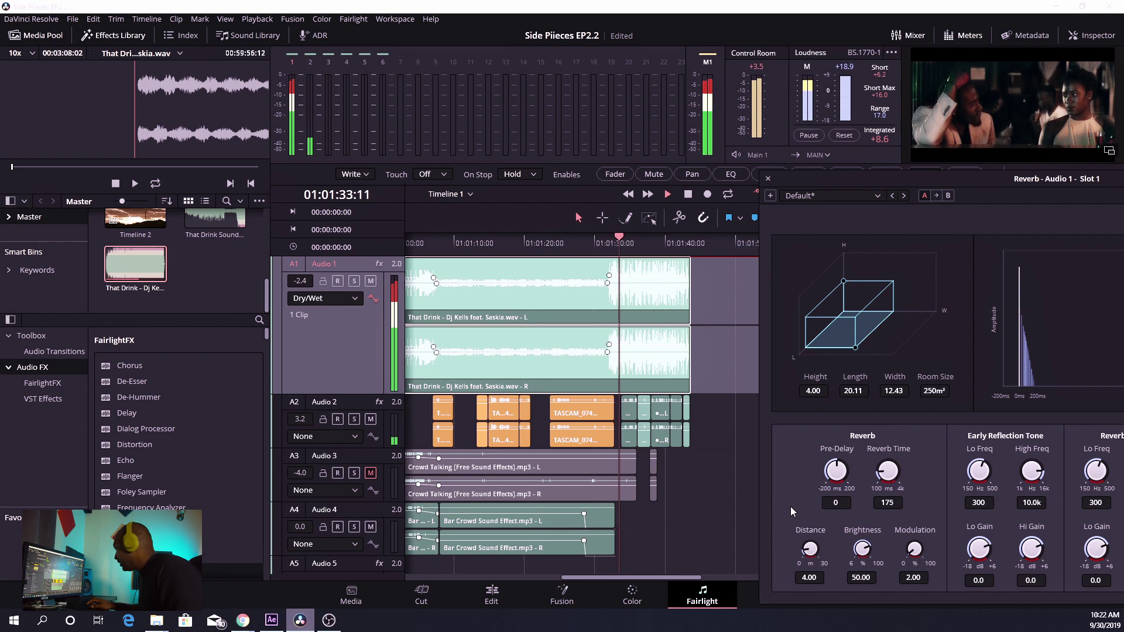
- Stop the automation pass and move the playhead back to about 01:00:57, ahead of the Reverb Time rise
left_click(546, 256)
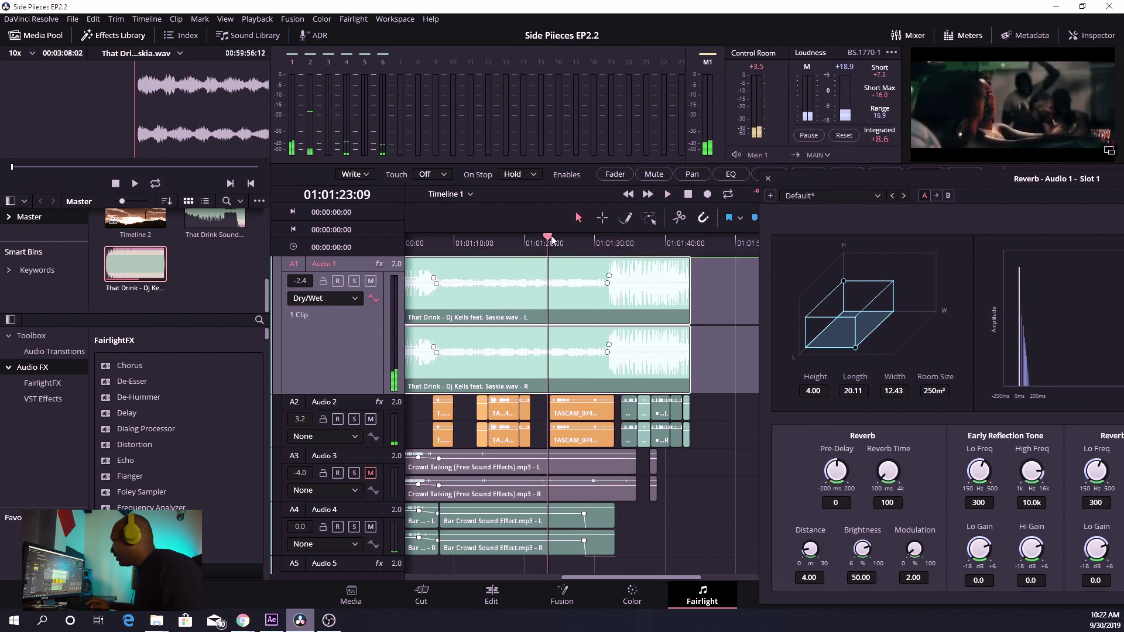
left_click_drag(551, 235, 444, 274)
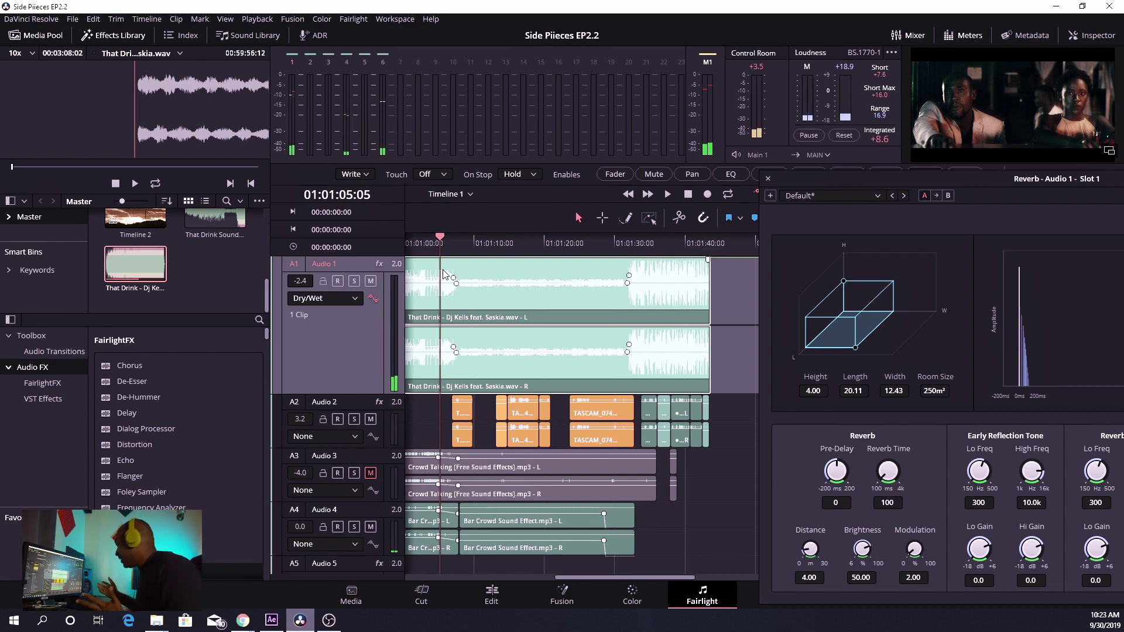
left_click_drag(435, 239, 515, 253)
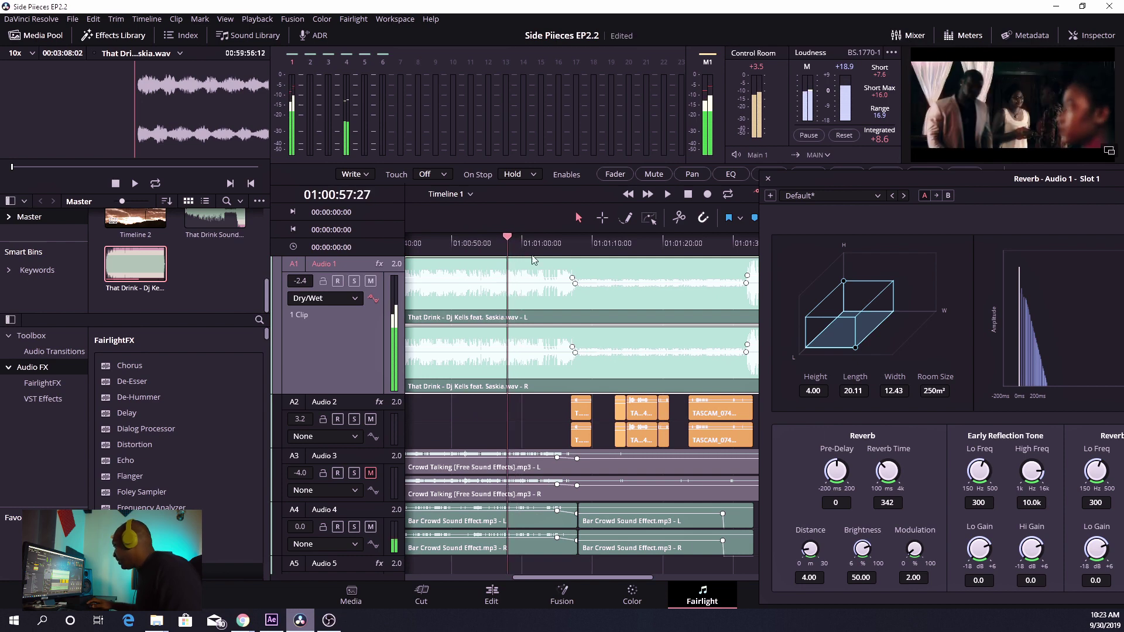